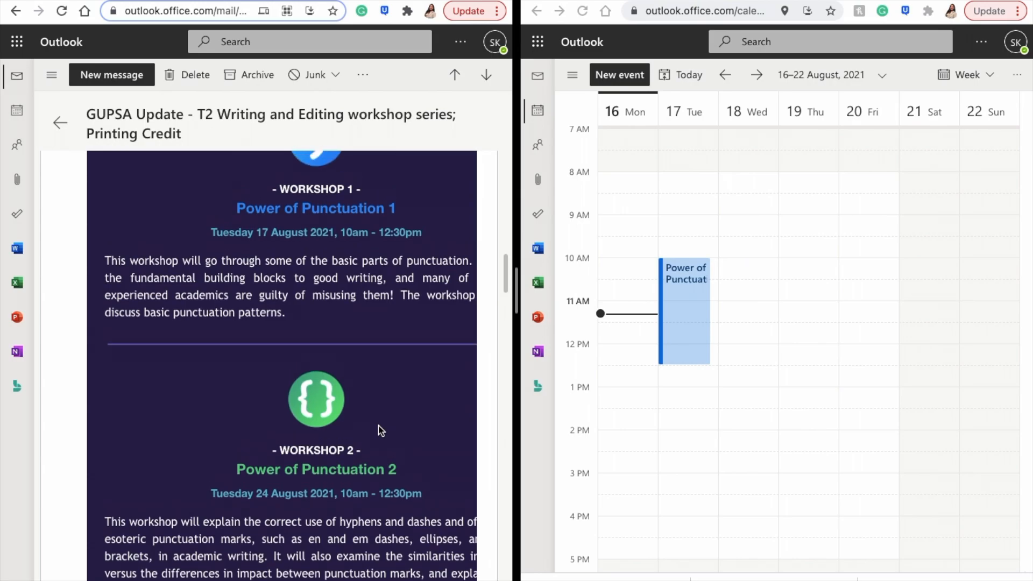
Create a new calendar event titled Power of Punctuation 2, copying the title from the workshop email.
{"action": "scroll", "coordinate": [379, 426], "scroll_direction": "up", "scroll_amount": 6}
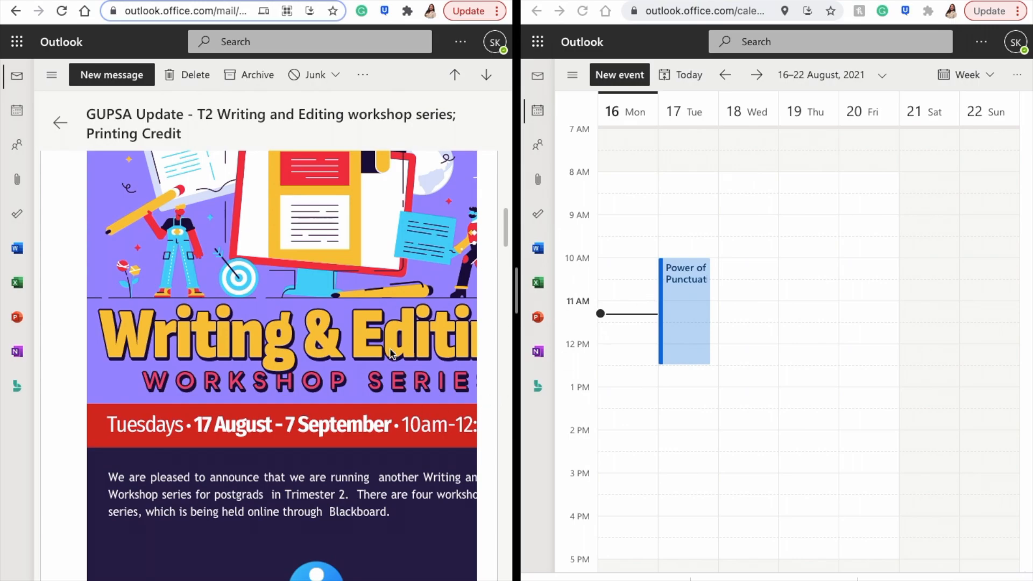
{"action": "scroll", "coordinate": [391, 353], "scroll_direction": "down", "scroll_amount": 12}
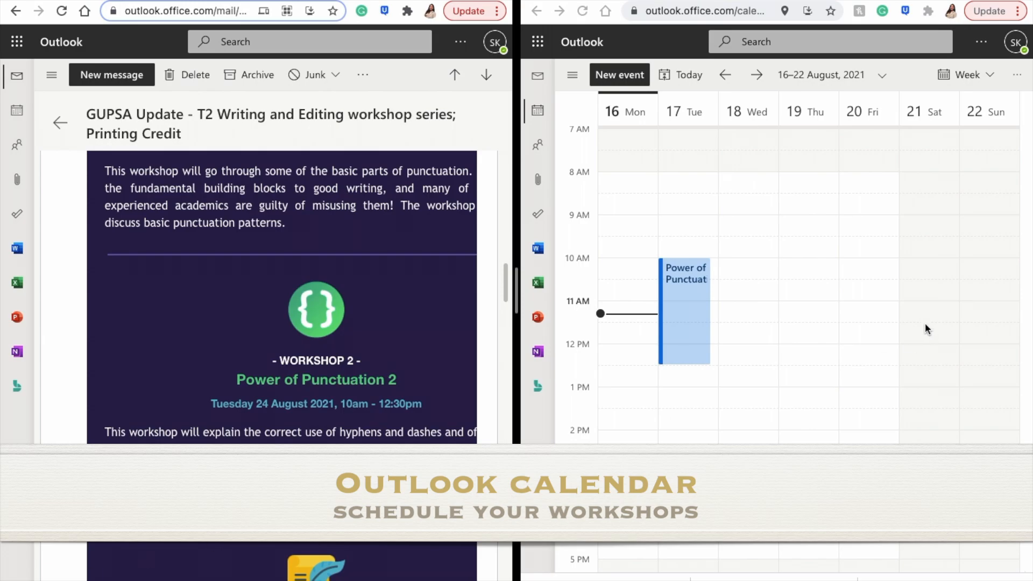
{"action": "left_click", "coordinate": [623, 81]}
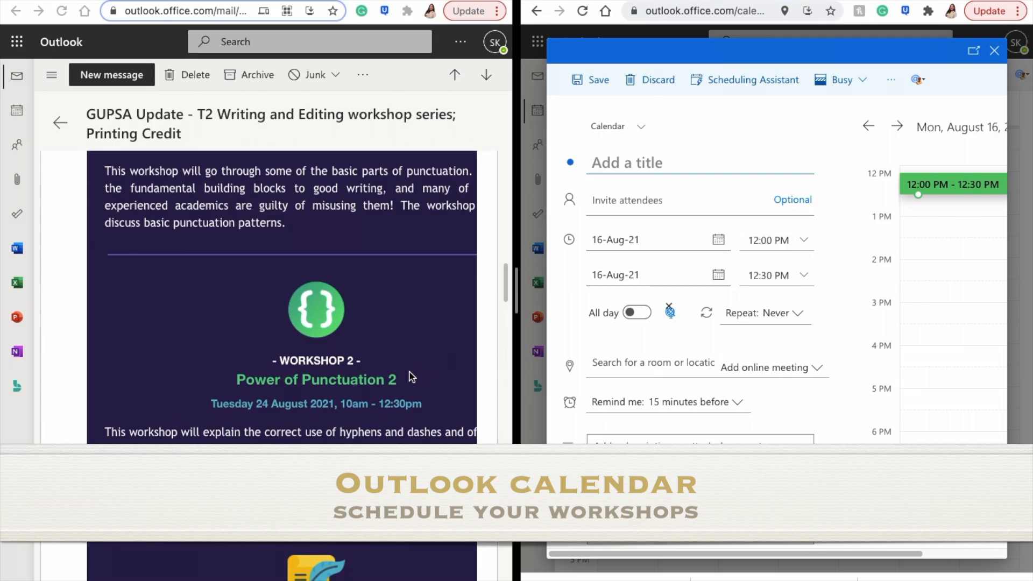
{"action": "left_click_drag", "start_coordinate": [407, 384], "coordinate": [236, 383]}
{"action": "key", "text": "ctrl+c"}
{"action": "left_click", "coordinate": [617, 161]}
{"action": "key", "text": "ctrl+v"}
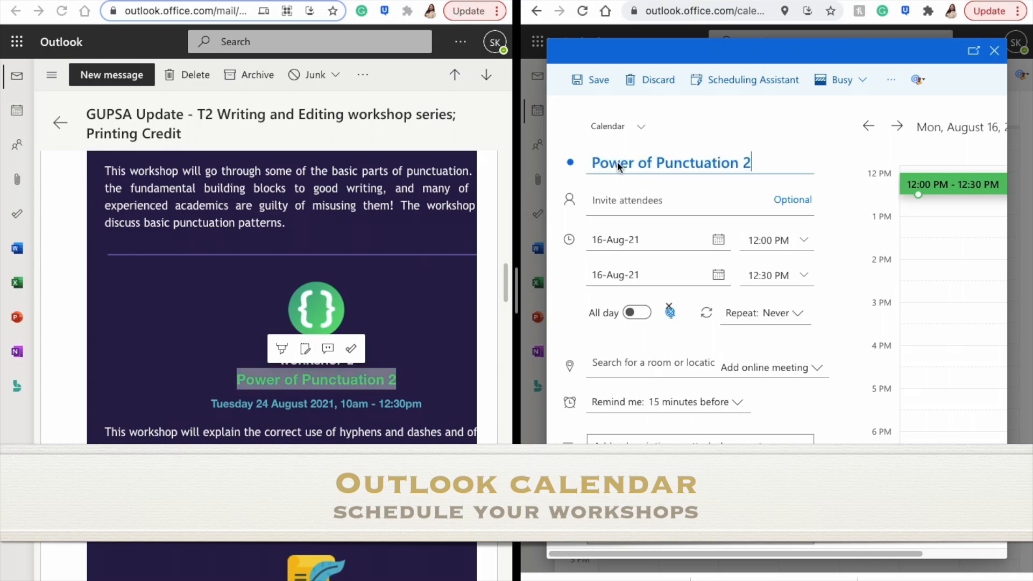
Schedule the Power of Punctuation 2 event for 24 August 2021 from 10:00 AM to 12:30 PM and save it.
{"action": "left_click", "coordinate": [424, 340]}
{"action": "left_click", "coordinate": [719, 239]}
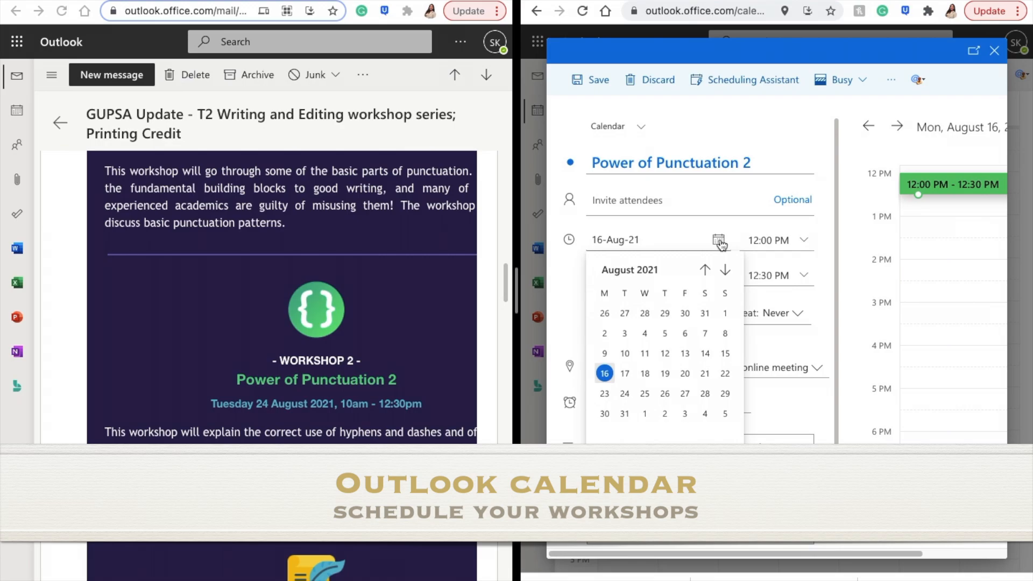
{"action": "left_click", "coordinate": [621, 398]}
{"action": "left_click", "coordinate": [802, 239]}
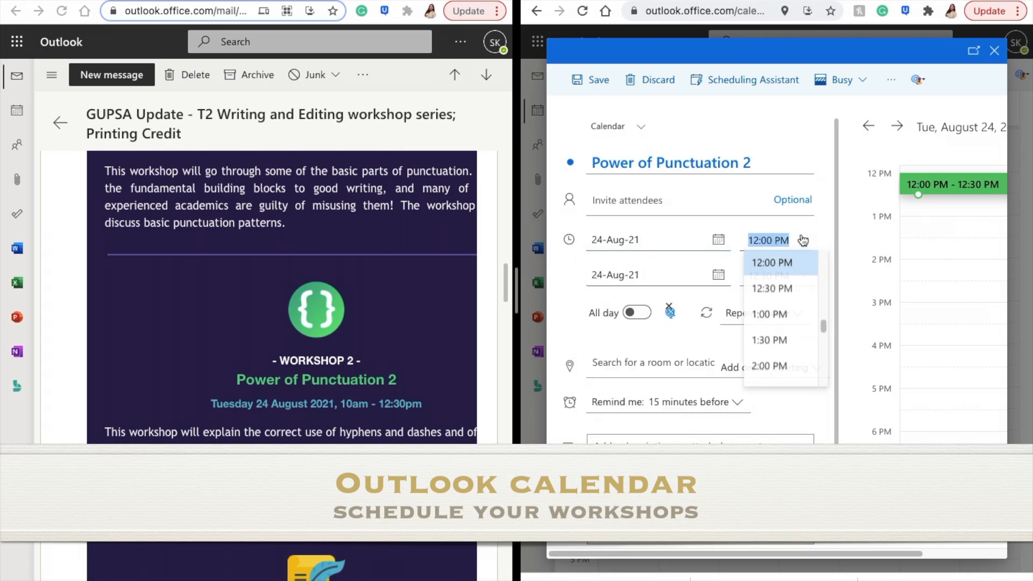
{"action": "left_click_drag", "start_coordinate": [823, 332], "coordinate": [822, 325]}
{"action": "scroll", "coordinate": [822, 324], "scroll_direction": "up", "scroll_amount": 2}
{"action": "left_click", "coordinate": [785, 274]}
{"action": "left_click", "coordinate": [805, 277]}
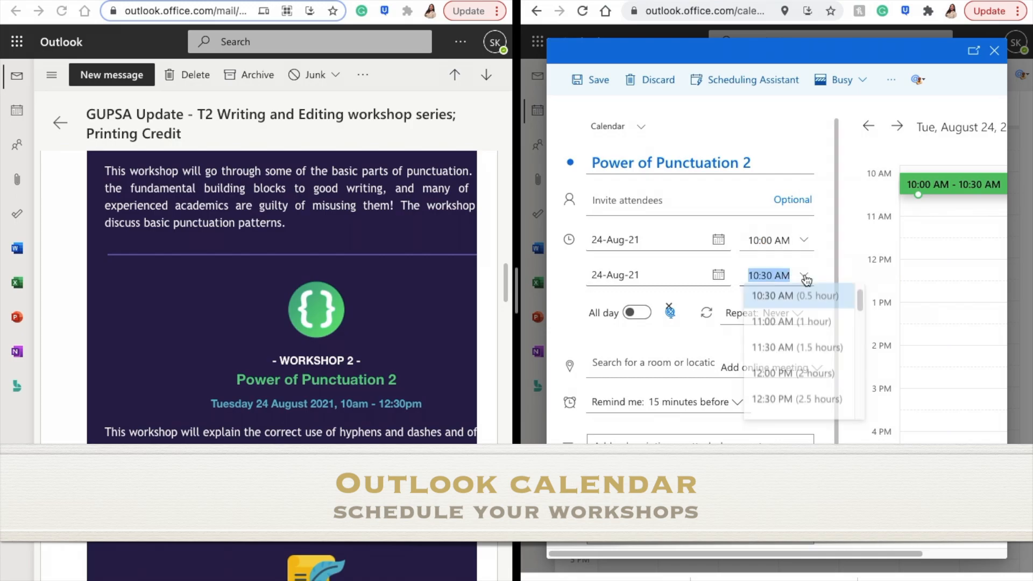
{"action": "left_click", "coordinate": [805, 398]}
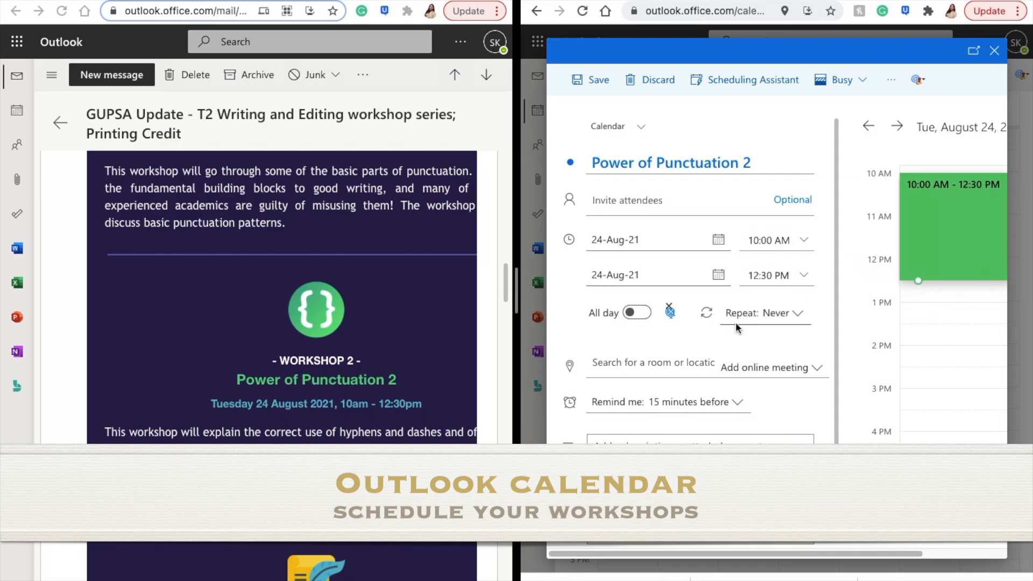
{"action": "scroll", "coordinate": [370, 408], "scroll_direction": "down", "scroll_amount": 4}
{"action": "left_click", "coordinate": [592, 80]}
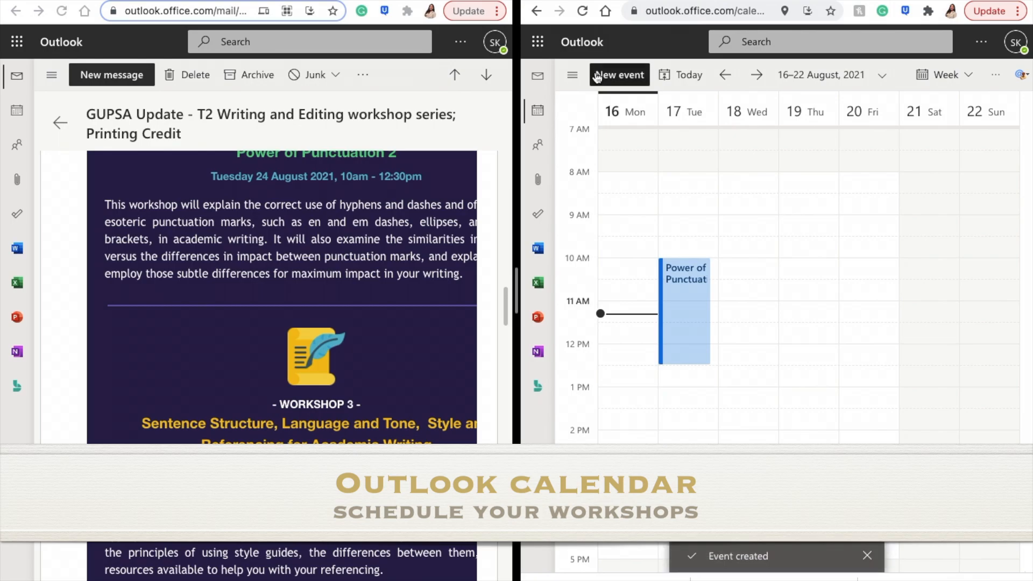
Create a new calendar event using the Workshop 3 heading from the email as its title, dated 31 August 2021.
{"action": "left_click", "coordinate": [597, 80]}
{"action": "scroll", "coordinate": [322, 323], "scroll_direction": "down", "scroll_amount": 2}
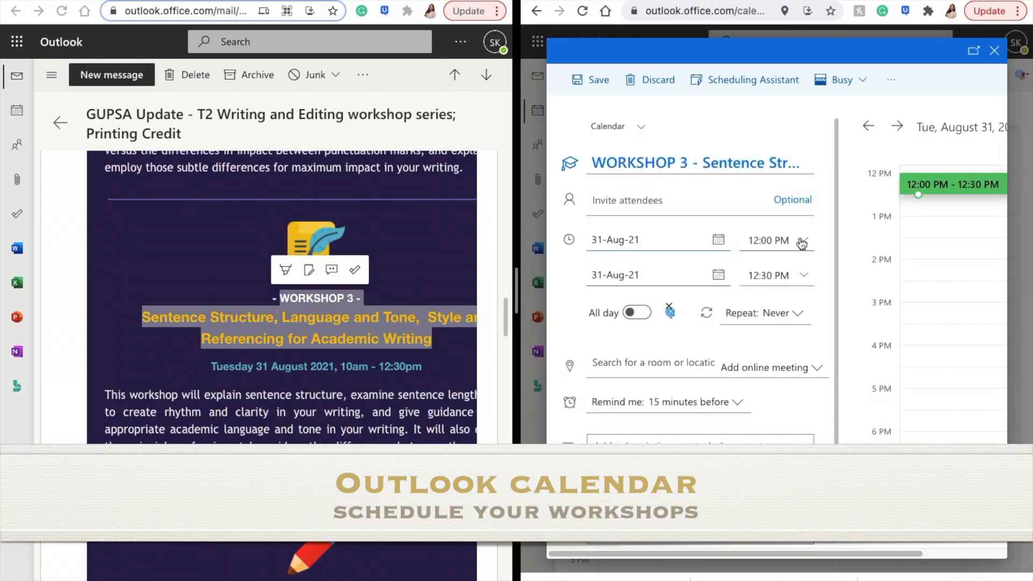
{"action": "left_click", "coordinate": [801, 243]}
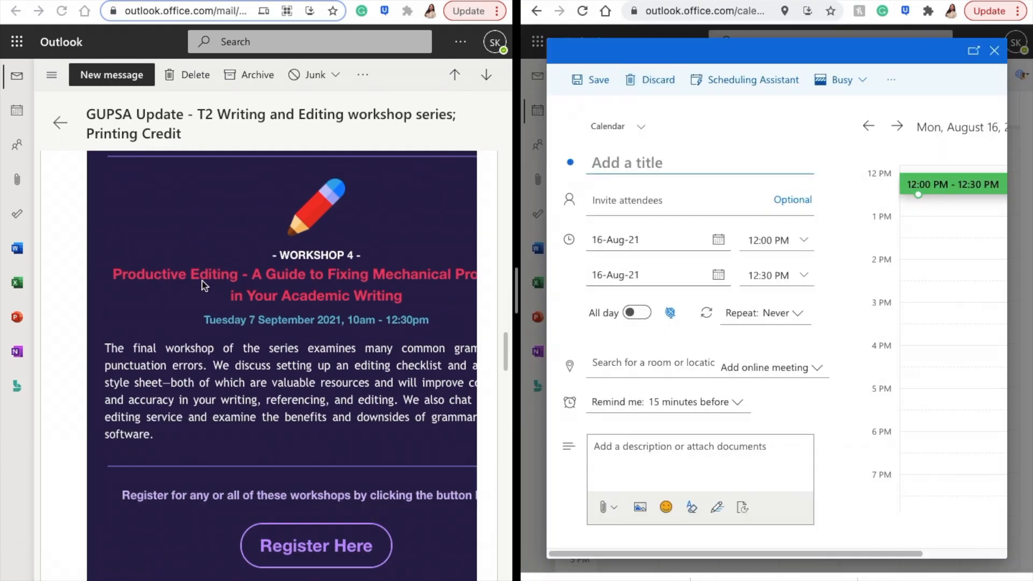
Create and save an event titled Productive Editing - A Guide to Fixing Mechanical Problems in Your Academic Writing on 7 September 2021, 10:00 AM to 12:30 PM.
{"action": "type", "text": "Productive Editing - A Guide to Fixing Mechanical Problems in Your Academic Writing"}
{"action": "left_click", "coordinate": [810, 243]}
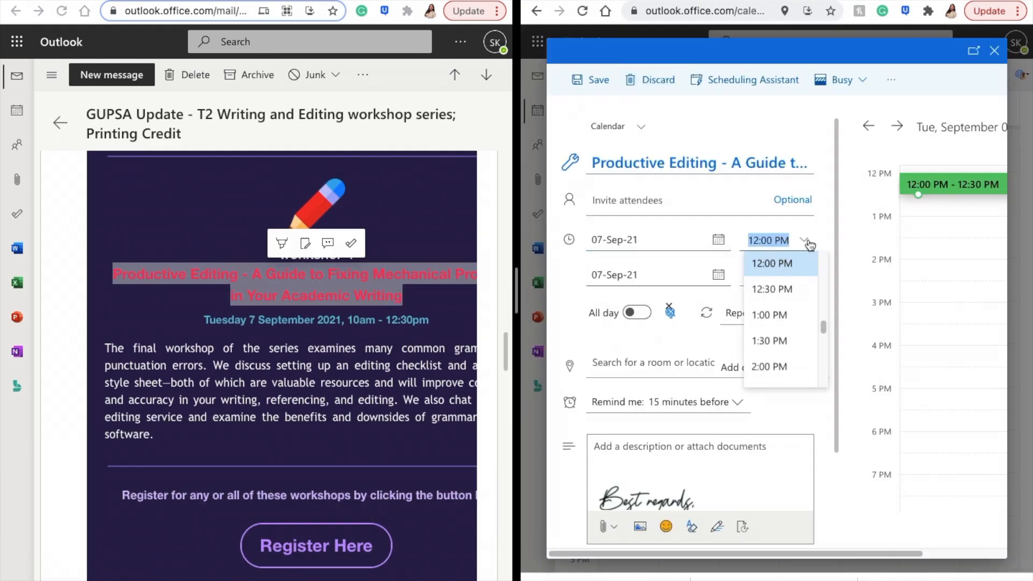
{"action": "left_click", "coordinate": [771, 263]}
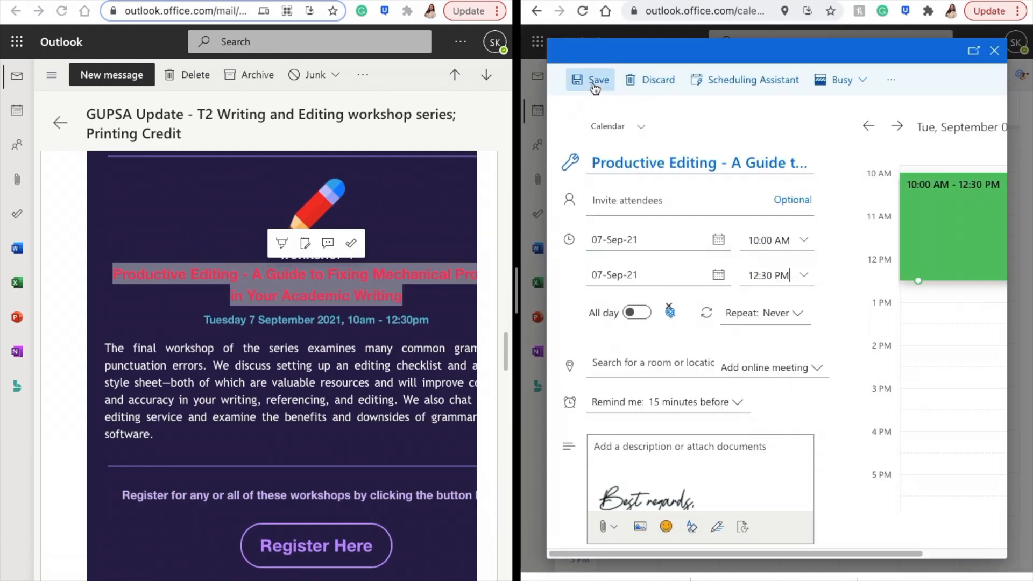
{"action": "left_click", "coordinate": [595, 80]}
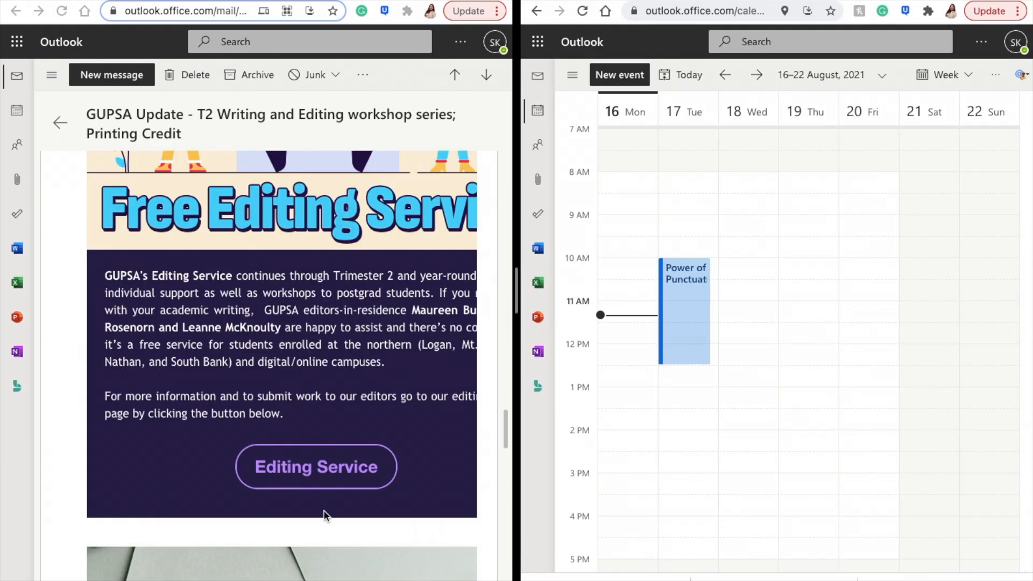
Open the Editing Service page linked in the email and read how the service works.
{"action": "left_click", "coordinate": [285, 467]}
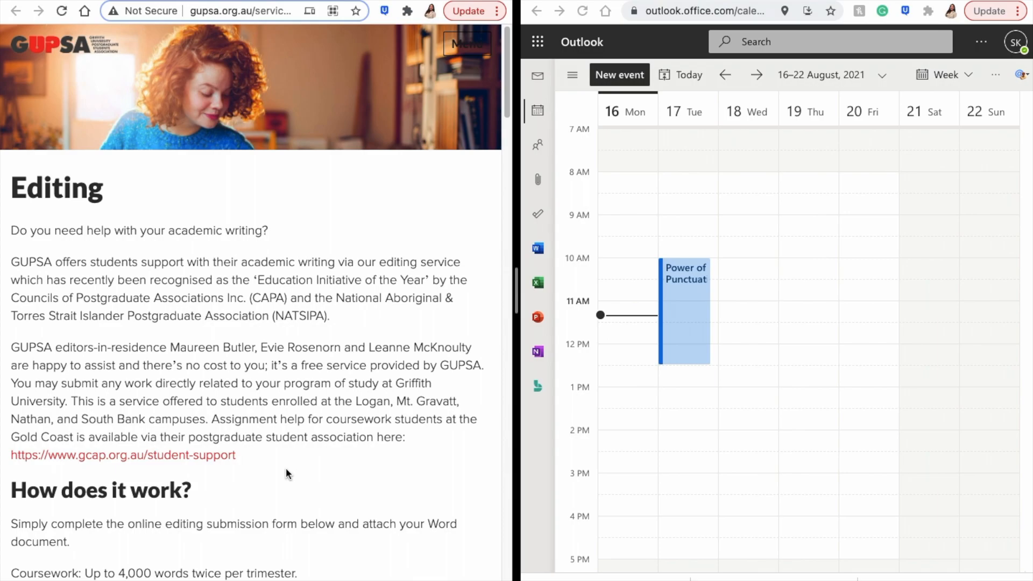
{"action": "scroll", "coordinate": [286, 471], "scroll_direction": "down", "scroll_amount": 5}
{"action": "scroll", "coordinate": [286, 467], "scroll_direction": "down", "scroll_amount": 2}
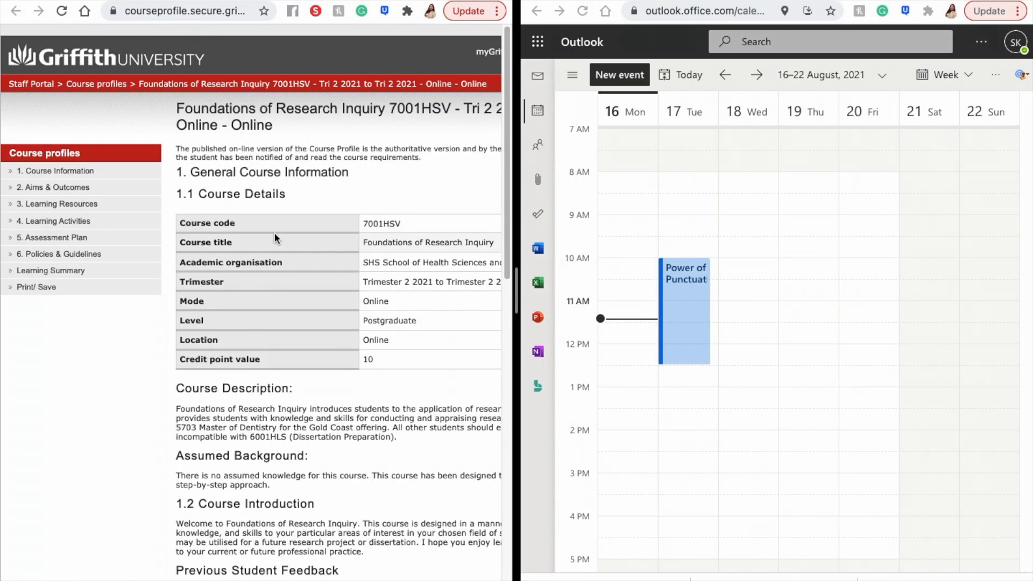
Review the Foundations of Research Inquiry course profile and the weekly topic and assessment table in the course content.
{"action": "scroll", "coordinate": [273, 231], "scroll_direction": "down", "scroll_amount": 3}
{"action": "scroll", "coordinate": [273, 231], "scroll_direction": "right", "scroll_amount": 2}
{"action": "scroll", "coordinate": [274, 236], "scroll_direction": "down", "scroll_amount": 8}
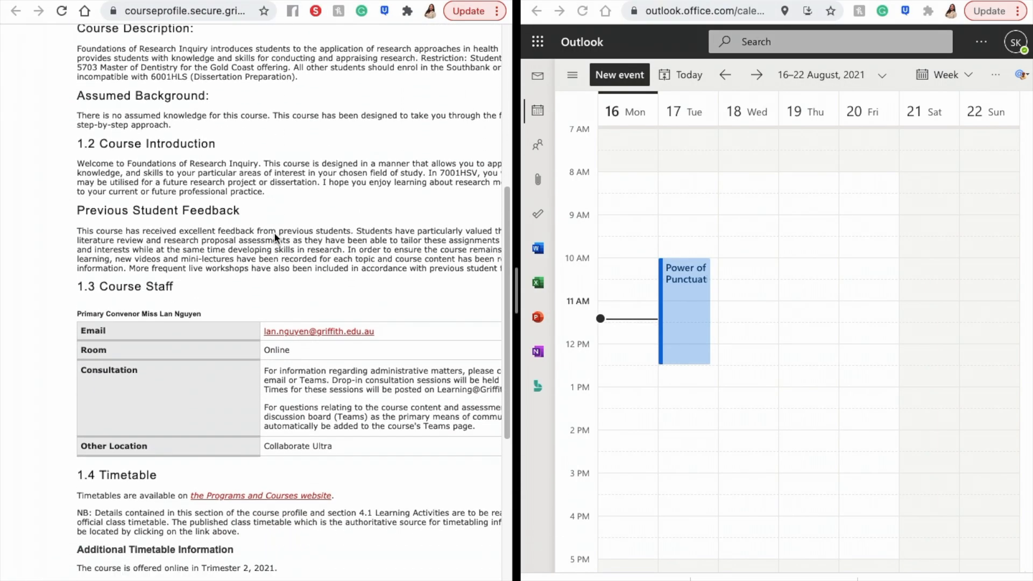
{"action": "scroll", "coordinate": [274, 237], "scroll_direction": "right", "scroll_amount": 2}
{"action": "scroll", "coordinate": [275, 238], "scroll_direction": "down", "scroll_amount": 2}
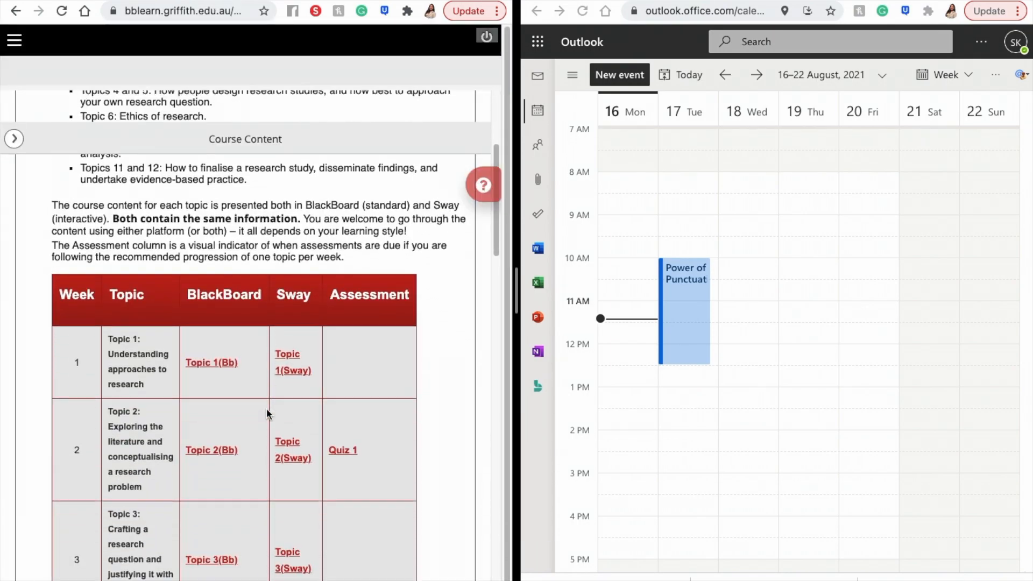
{"action": "scroll", "coordinate": [267, 413], "scroll_direction": "down", "scroll_amount": 3}
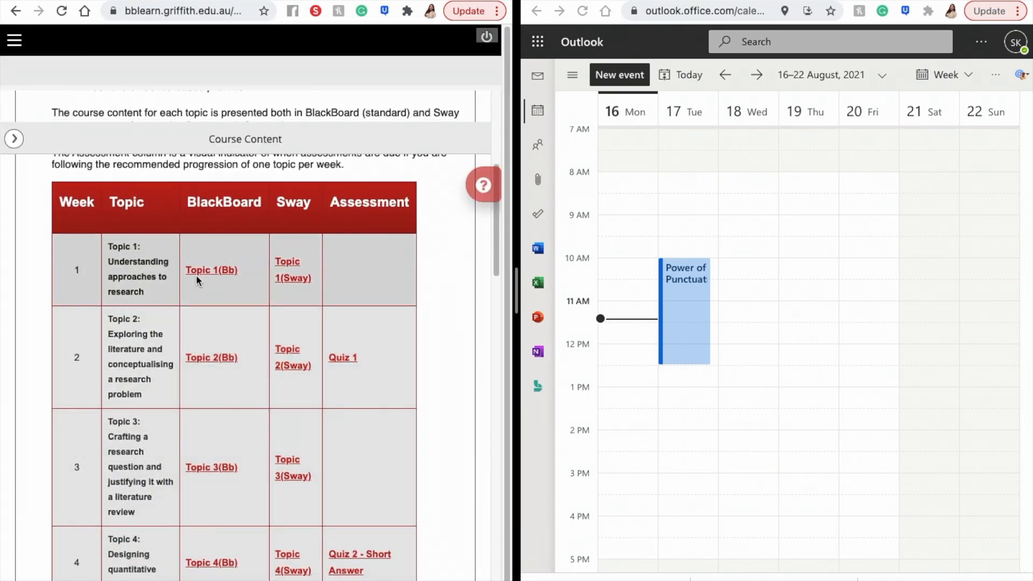
{"action": "scroll", "coordinate": [295, 387], "scroll_direction": "down", "scroll_amount": 2}
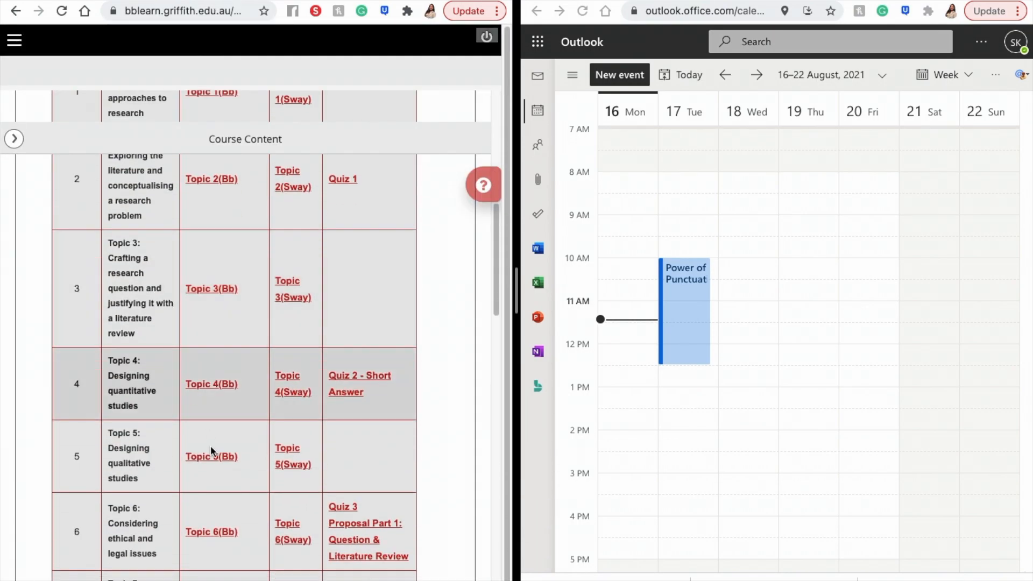
{"action": "scroll", "coordinate": [205, 449], "scroll_direction": "up", "scroll_amount": 3}
{"action": "scroll", "coordinate": [204, 448], "scroll_direction": "down", "scroll_amount": 15}
{"action": "scroll", "coordinate": [155, 305], "scroll_direction": "up", "scroll_amount": 20}
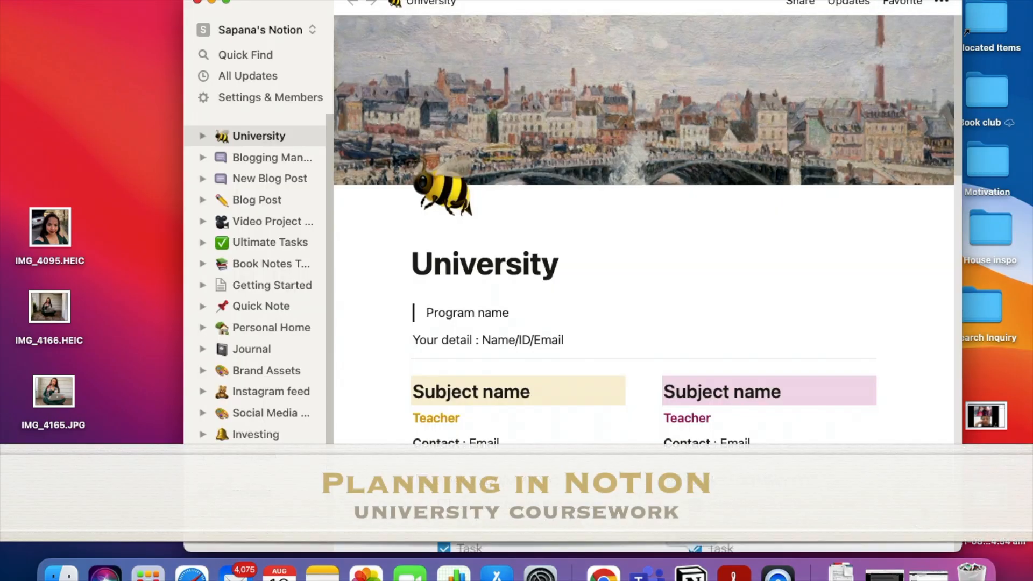
Tile the Notion University page side by side with the Blackboard window showing the assessment schedule.
{"action": "mouse_move", "coordinate": [227, 4]}
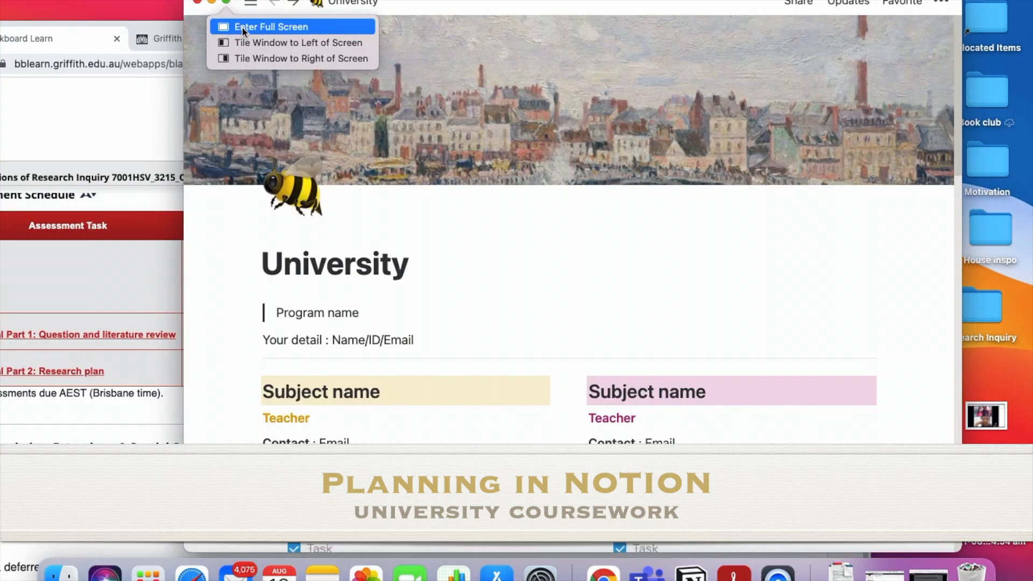
{"action": "left_click", "coordinate": [254, 59]}
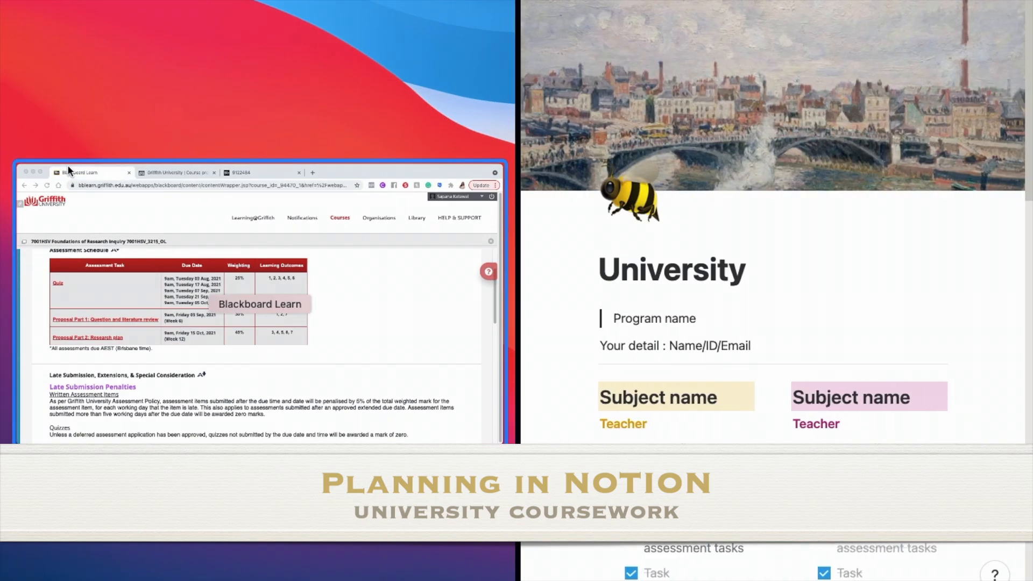
{"action": "left_click", "coordinate": [212, 285]}
{"action": "scroll", "coordinate": [848, 339], "scroll_direction": "down", "scroll_amount": 1}
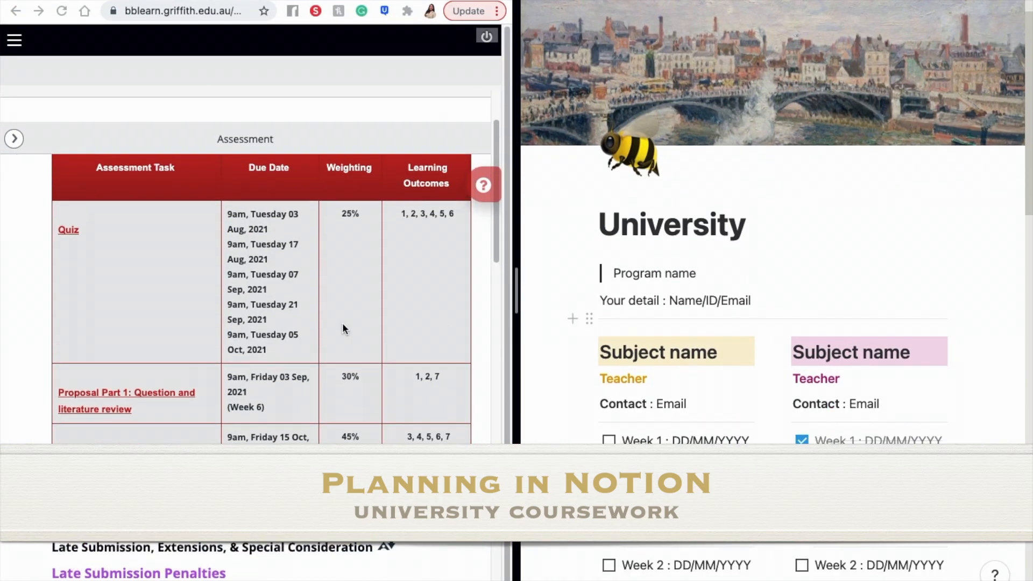
{"action": "scroll", "coordinate": [343, 329], "scroll_direction": "up", "scroll_amount": 2}
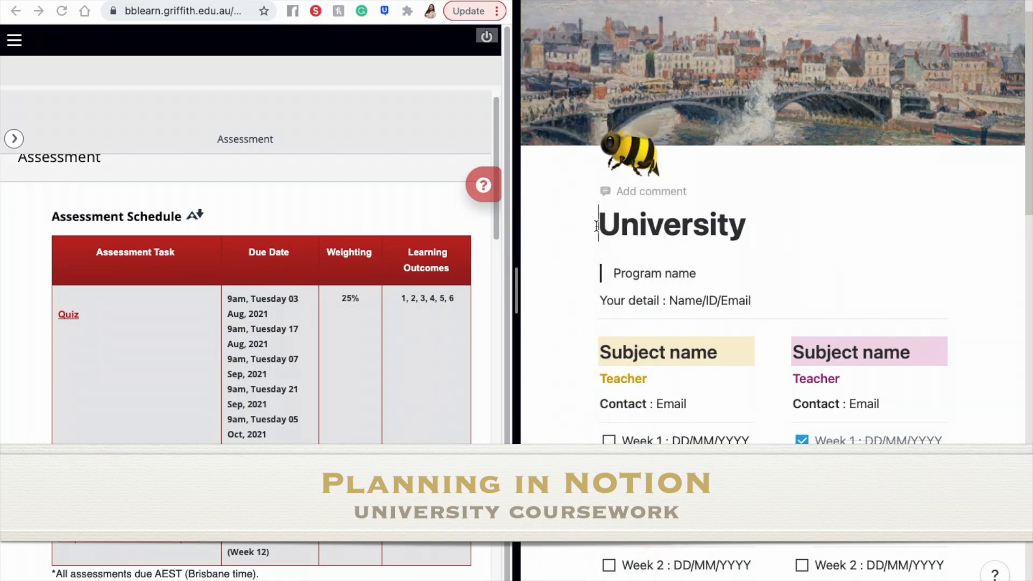
Change the page title to Griffith University and the program name to Graduate Certificate in Infection Prevention and Control.
{"action": "type", "text": "Griffith"}
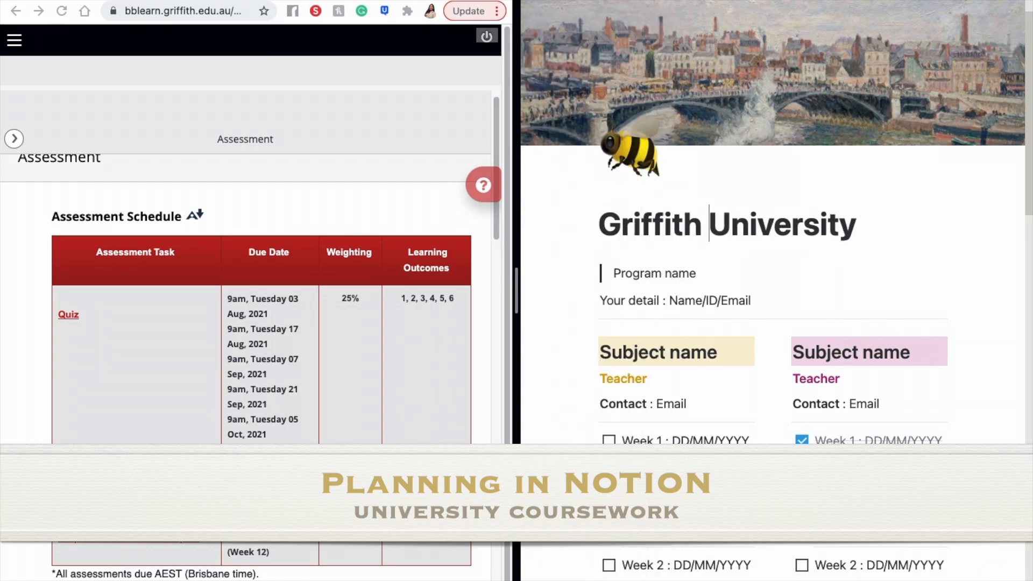
{"action": "scroll", "coordinate": [753, 296], "scroll_direction": "down", "scroll_amount": 3}
{"action": "left_click", "coordinate": [699, 127]}
{"action": "key", "text": "BackSpace"}
{"action": "key", "text": "BackSpace"}
{"action": "key", "text": "BackSpace"}
{"action": "key", "text": "BackSpace"}
{"action": "key", "text": "BackSpace"}
{"action": "key", "text": "BackSpace"}
{"action": "key", "text": "BackSpace"}
{"action": "key", "text": "BackSpace"}
{"action": "key", "text": "BackSpace"}
{"action": "key", "text": "BackSpace"}
{"action": "key", "text": "BackSpace"}
{"action": "type", "text": "Grad"}
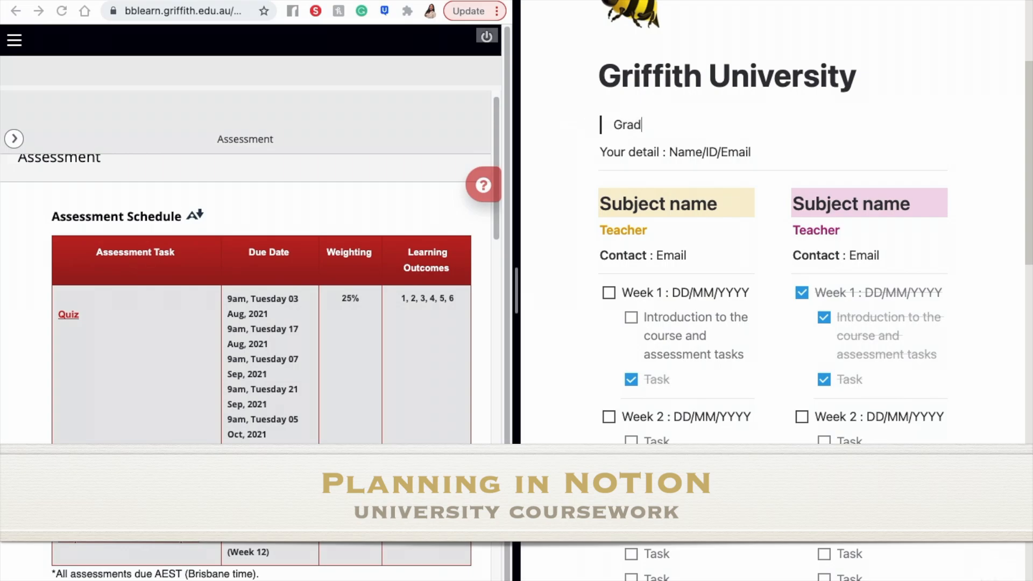
{"action": "type", "text": "uate Certificate in Infection an"}
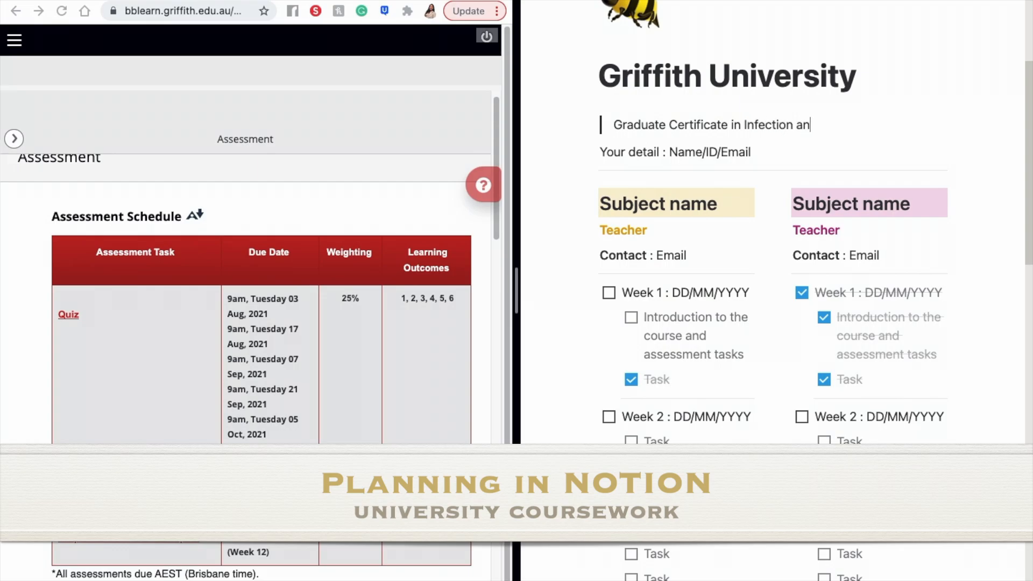
{"action": "key", "text": "BackSpace"}
{"action": "key", "text": "BackSpace"}
{"action": "type", "text": "Prevention and Control"}
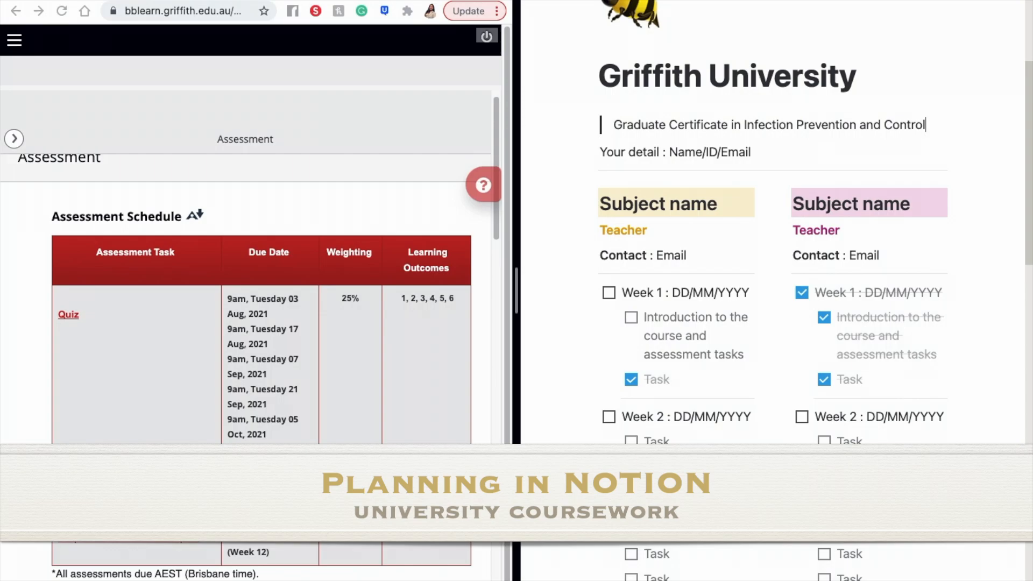
Replace the Name, ID and Email placeholders in the detail line with the student's name, student ID and email address.
{"action": "left_click", "coordinate": [702, 152]}
{"action": "key", "text": "BackSpace"}
{"action": "key", "text": "BackSpace"}
{"action": "key", "text": "BackSpace"}
{"action": "key", "text": "BackSpace"}
{"action": "type", "text": "Sapana"}
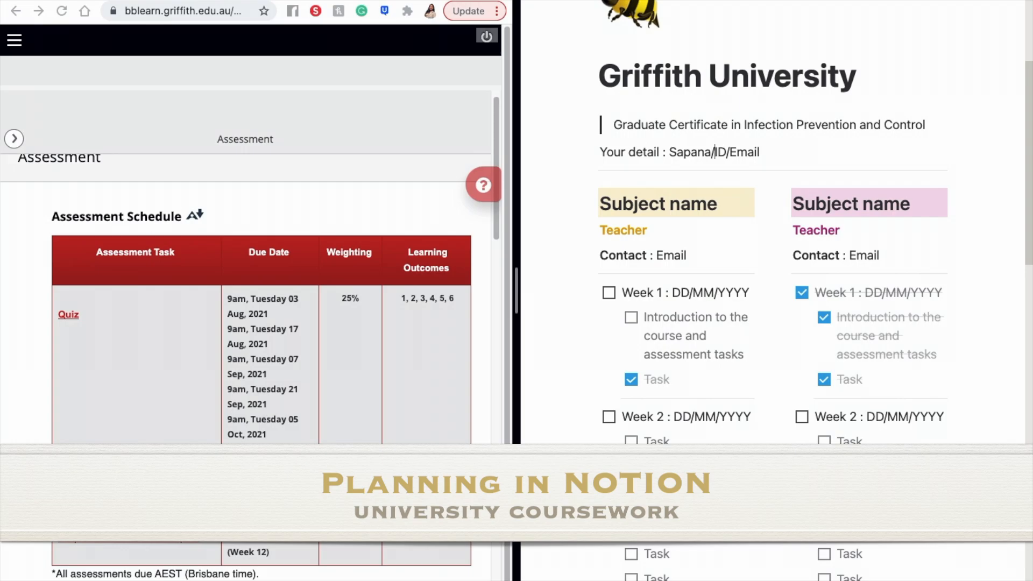
{"action": "key", "text": "BackSpace"}
{"action": "key", "text": "BackSpace"}
{"action": "type", "text": "53....."}
{"action": "left_click", "coordinate": [793, 154]}
{"action": "key", "text": "BackSpace"}
{"action": "key", "text": "BackSpace"}
{"action": "key", "text": "BackSpace"}
{"action": "key", "text": "BackSpace"}
{"action": "key", "text": "BackSpace"}
{"action": "type", "text": "sapan"}
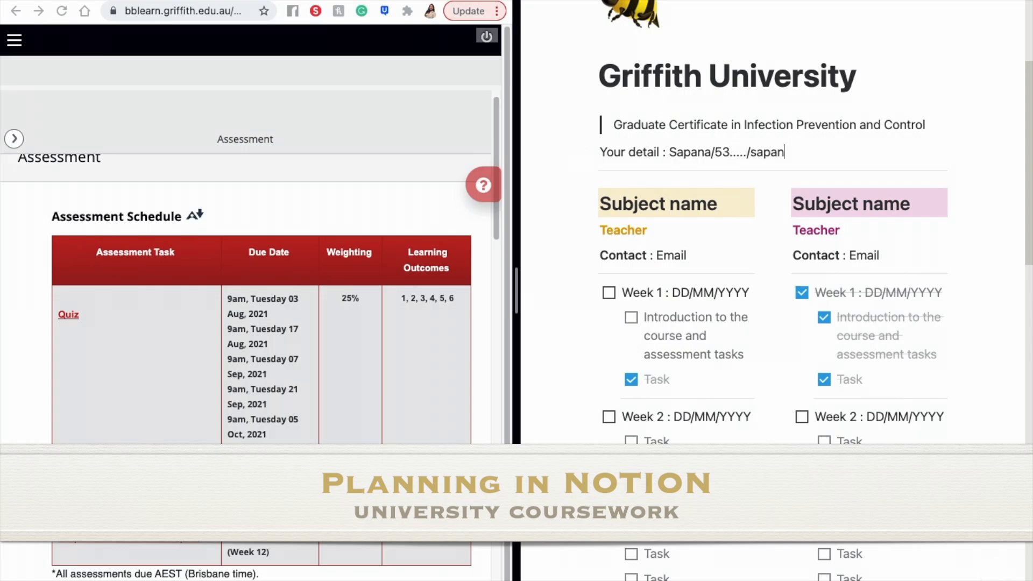
Delete the second subject's entire column, including its teacher, contact and weekly checklists, leaving a single subject.
{"action": "scroll", "coordinate": [673, 253], "scroll_direction": "down", "scroll_amount": 5}
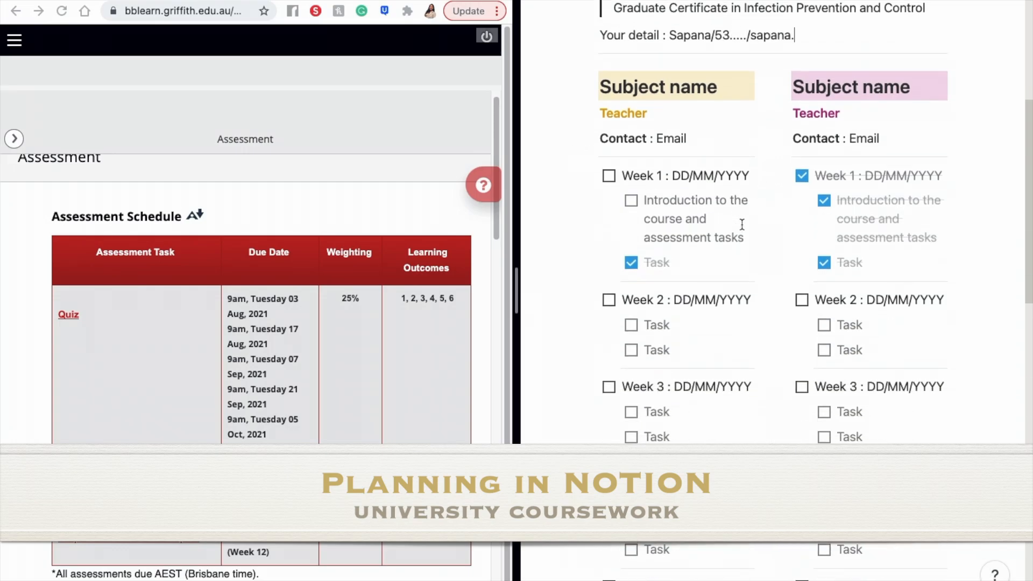
{"action": "scroll", "coordinate": [203, 323], "scroll_direction": "down", "scroll_amount": 2}
{"action": "scroll", "coordinate": [322, 269], "scroll_direction": "down", "scroll_amount": 1}
{"action": "scroll", "coordinate": [273, 265], "scroll_direction": "up", "scroll_amount": 1}
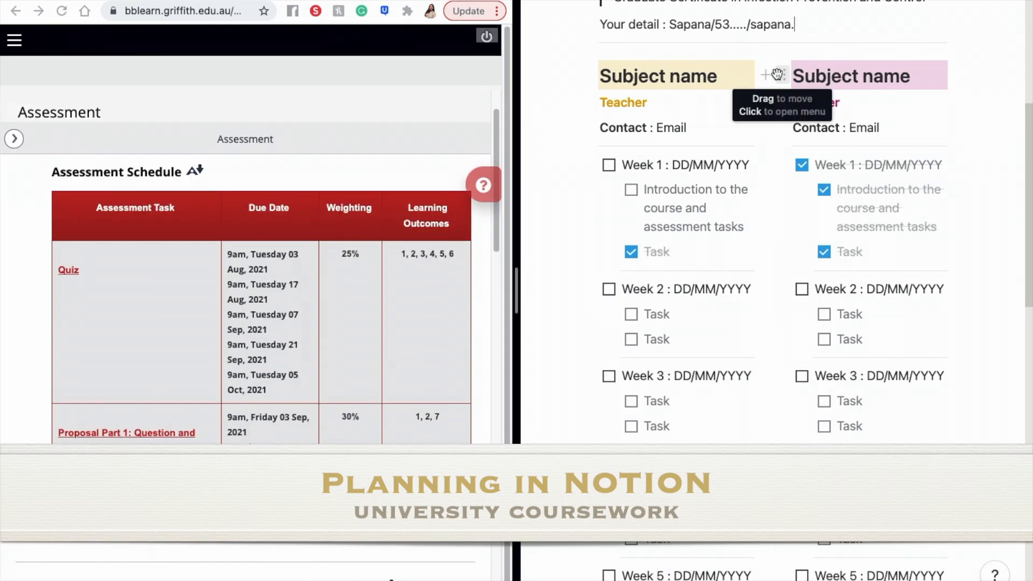
{"action": "left_click_drag", "start_coordinate": [850, 127], "coordinate": [906, 573]}
{"action": "left_click_drag", "start_coordinate": [905, 574], "coordinate": [834, 58]}
{"action": "scroll", "coordinate": [863, 78], "scroll_direction": "up", "scroll_amount": 1}
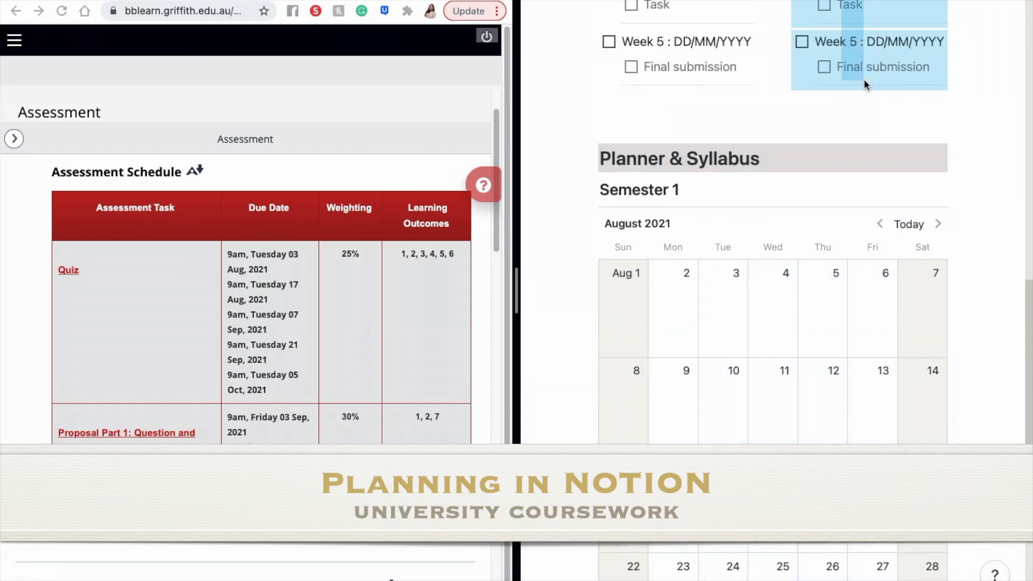
{"action": "left_click", "coordinate": [863, 78]}
{"action": "scroll", "coordinate": [864, 80], "scroll_direction": "up", "scroll_amount": 2}
{"action": "left_click_drag", "start_coordinate": [865, 150], "coordinate": [856, 50]}
{"action": "key", "text": "BackSpace"}
{"action": "scroll", "coordinate": [754, 364], "scroll_direction": "down", "scroll_amount": 5}
{"action": "scroll", "coordinate": [753, 367], "scroll_direction": "up", "scroll_amount": 5}
{"action": "scroll", "coordinate": [753, 368], "scroll_direction": "up", "scroll_amount": 1}
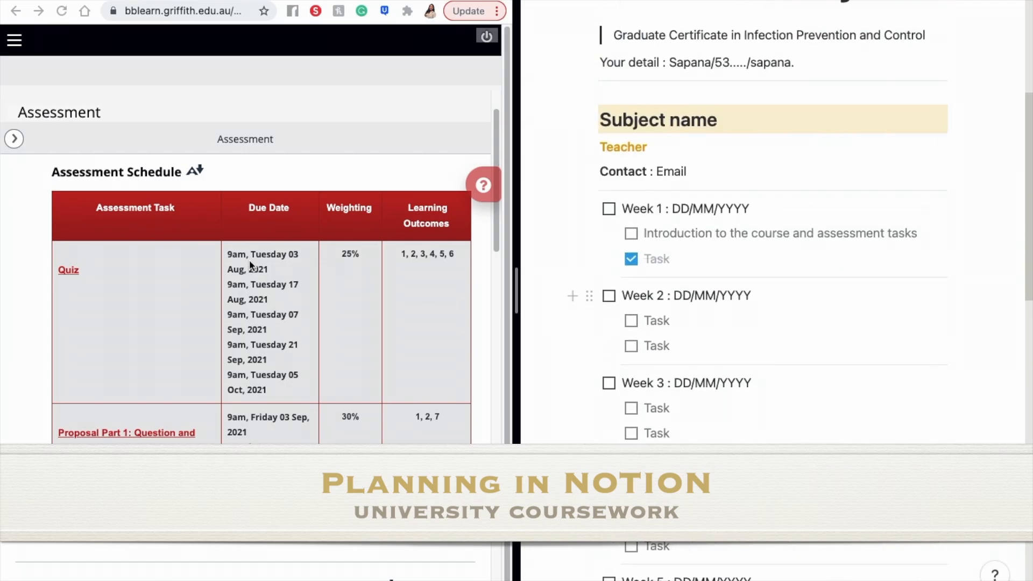
Tick off the Week 1 and Week 2 entries in the subject's weekly checklist.
{"action": "left_click", "coordinate": [610, 210]}
{"action": "left_click", "coordinate": [608, 295]}
{"action": "scroll", "coordinate": [611, 289], "scroll_direction": "down", "scroll_amount": 5}
{"action": "scroll", "coordinate": [611, 288], "scroll_direction": "up", "scroll_amount": 4}
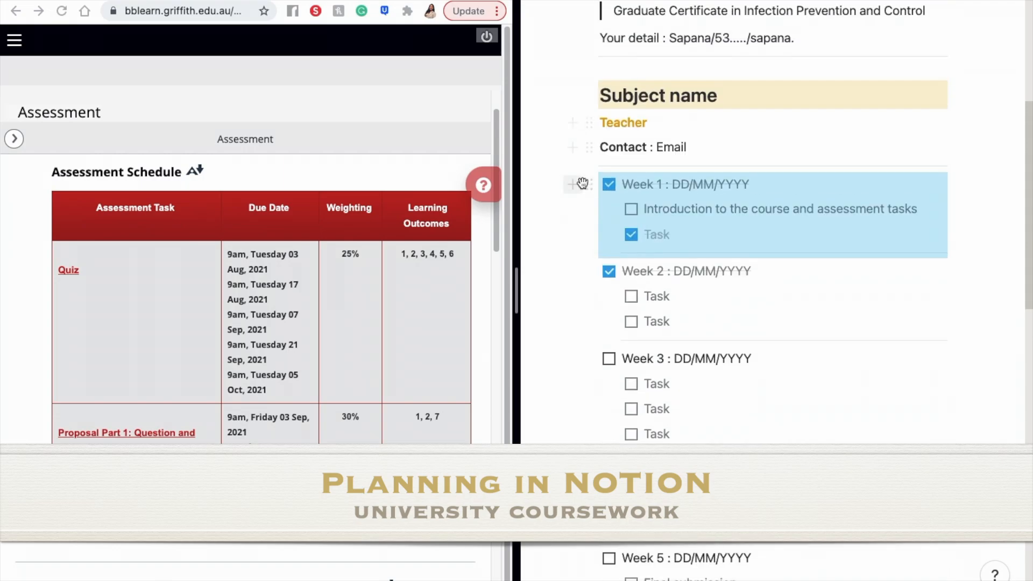
Delete the Week 1 and Week 2 blocks together with their tasks.
{"action": "left_click", "coordinate": [589, 187]}
{"action": "left_click", "coordinate": [634, 90]}
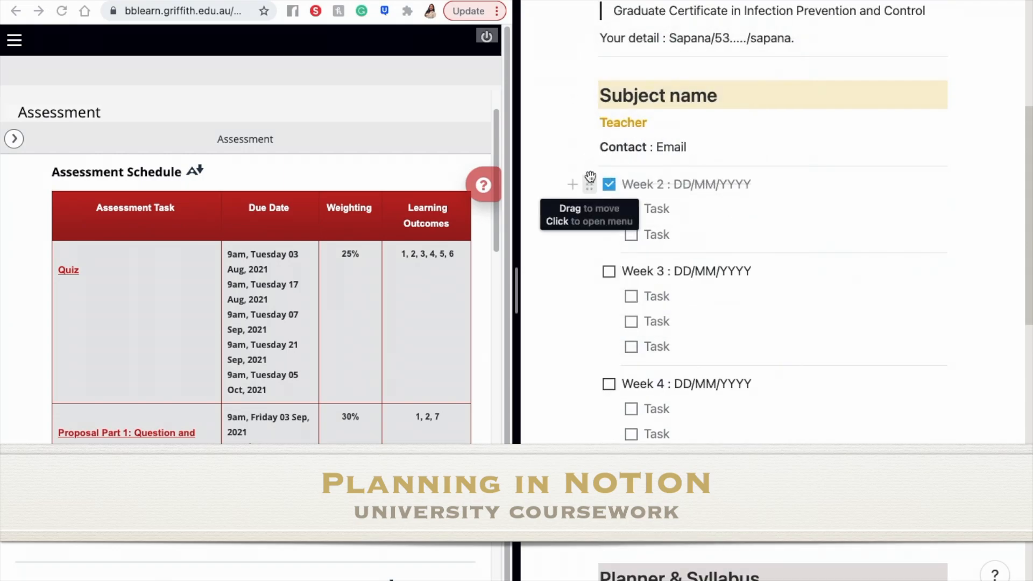
{"action": "left_click", "coordinate": [589, 185]}
{"action": "left_click", "coordinate": [633, 89]}
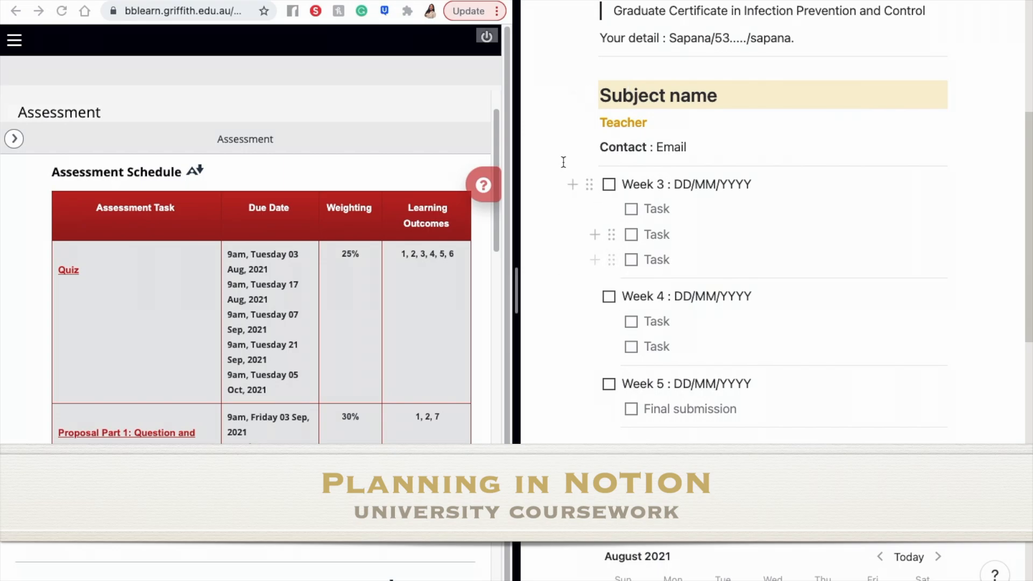
Show the Blackboard course menu and change the subject heading to "7001HSV Foundations of Research Inquiry (7001HSV_ 3215_OL)".
{"action": "scroll", "coordinate": [413, 200], "scroll_direction": "up", "scroll_amount": 2}
{"action": "scroll", "coordinate": [741, 334], "scroll_direction": "up", "scroll_amount": 4}
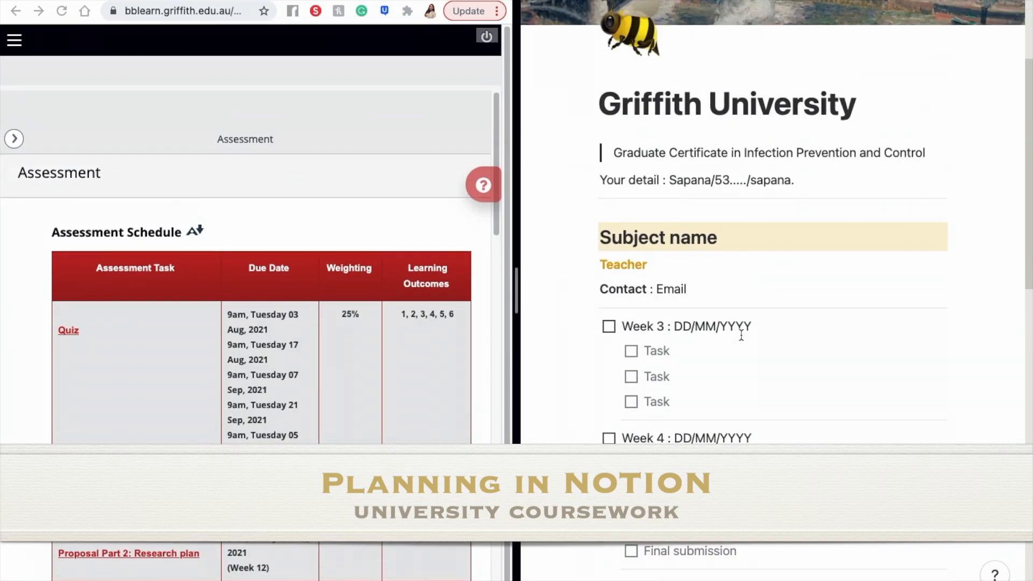
{"action": "left_click", "coordinate": [14, 138]}
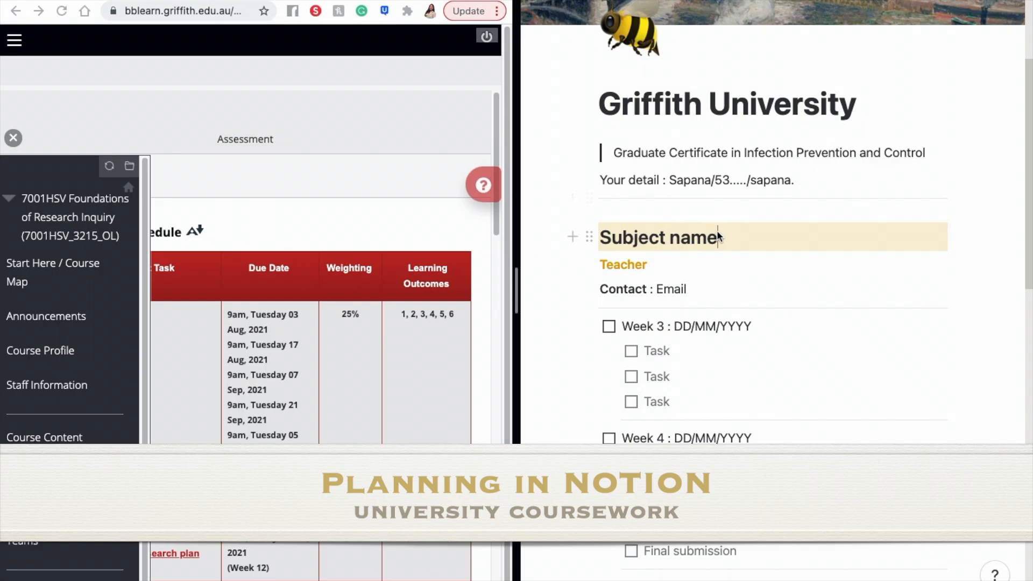
{"action": "left_click_drag", "start_coordinate": [718, 236], "coordinate": [599, 238]}
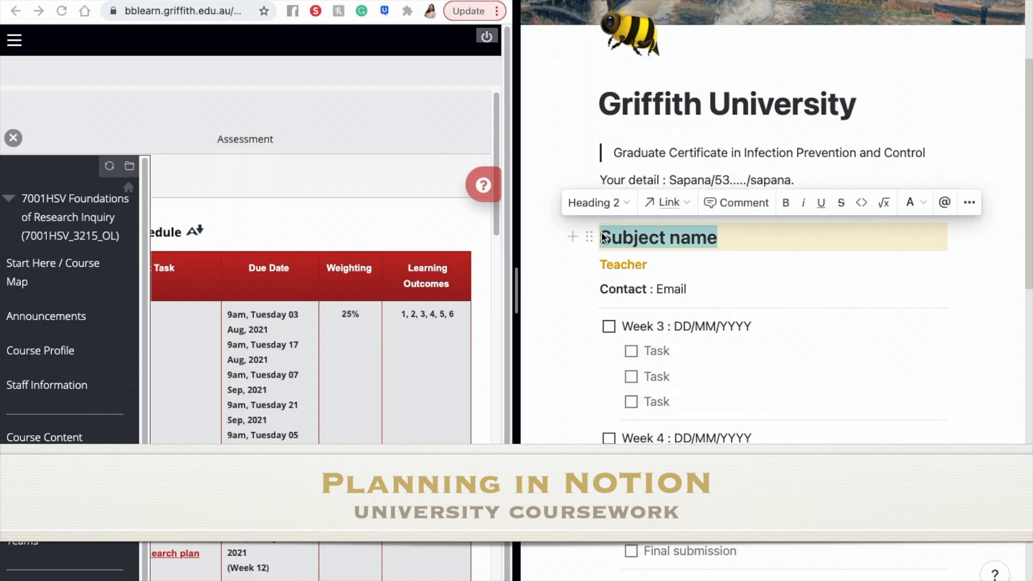
{"action": "type", "text": "7001HSV"}
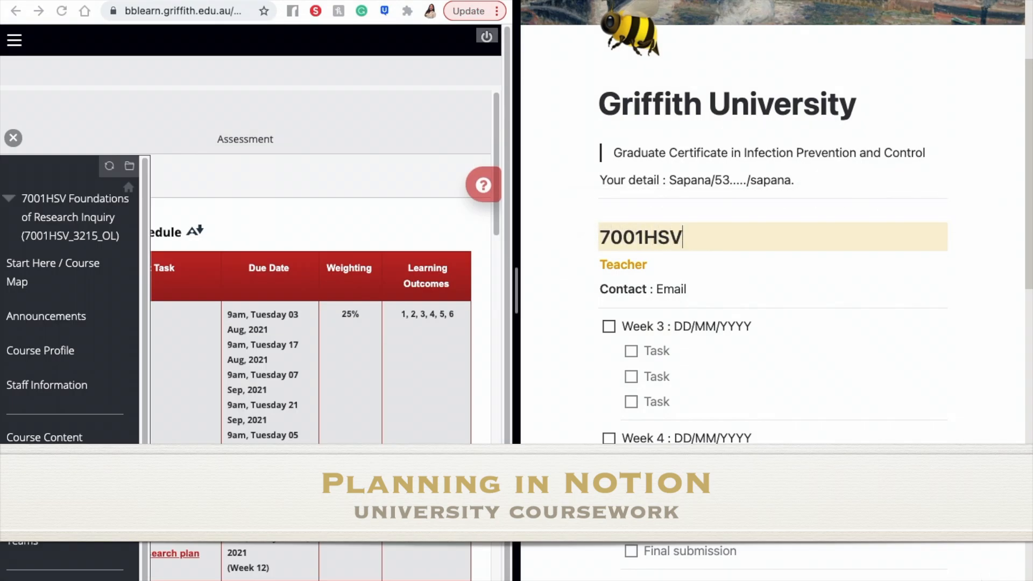
{"action": "type", "text": " Foundations o"}
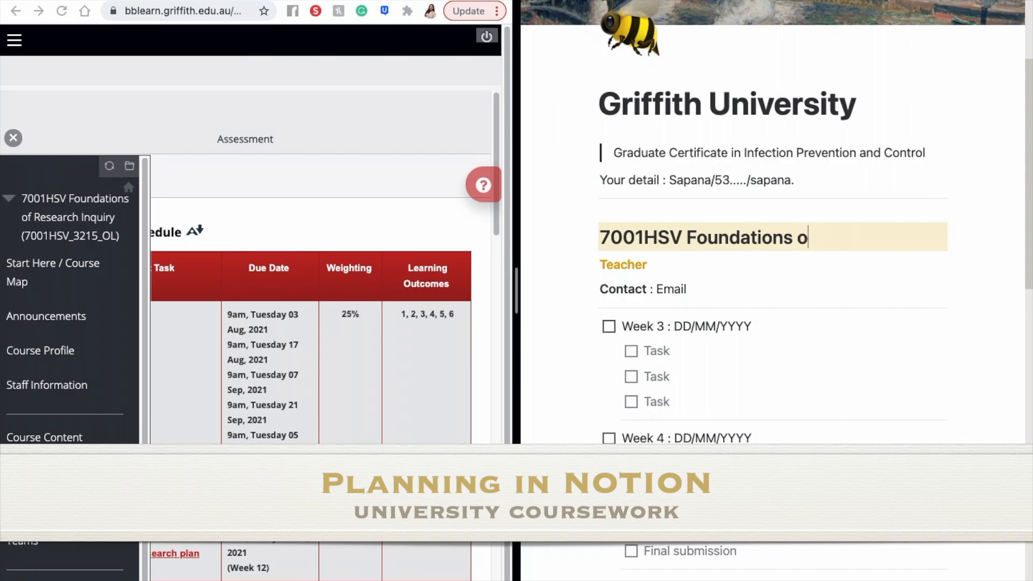
{"action": "type", "text": "f Researc"}
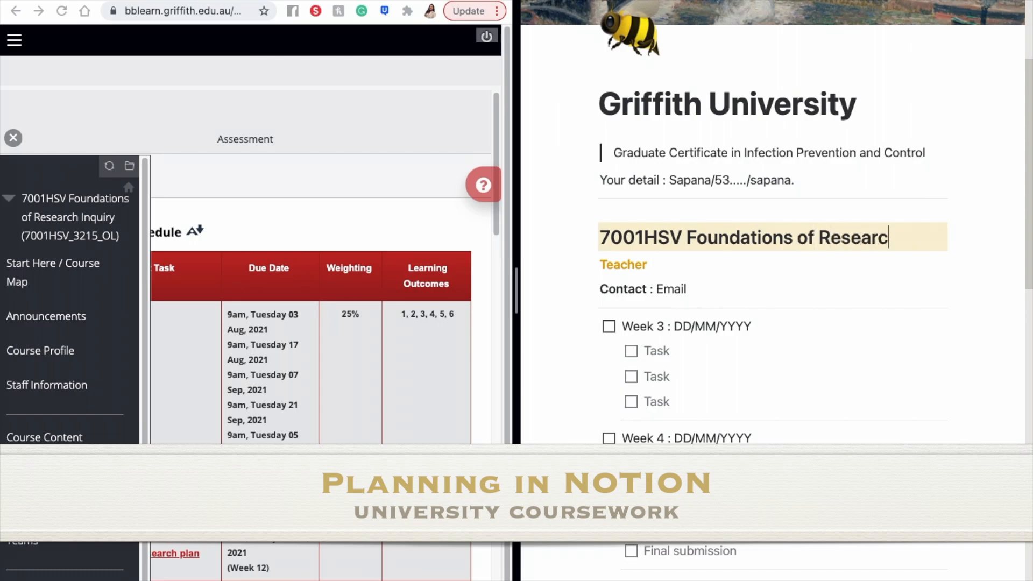
{"action": "type", "text": "h Inqui"}
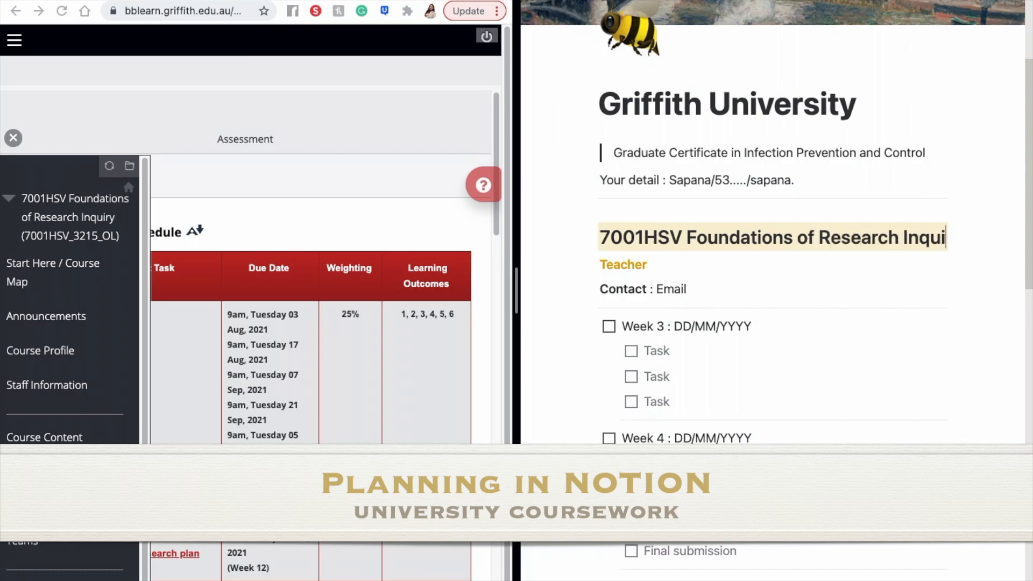
{"action": "type", "text": "ry (7001HSV"}
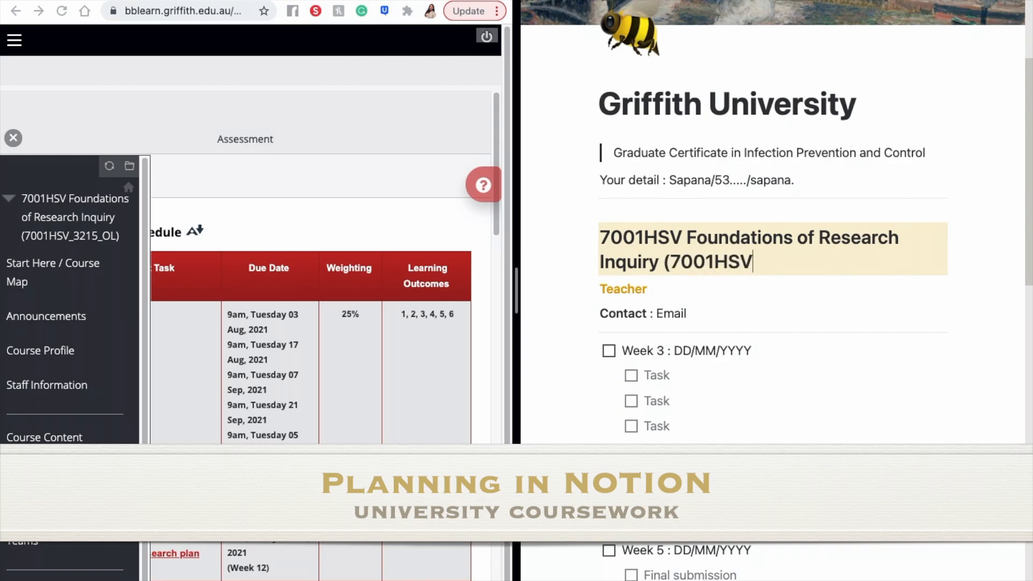
{"action": "type", "text": "_ 3215_OL"}
{"action": "type", "text": ")"}
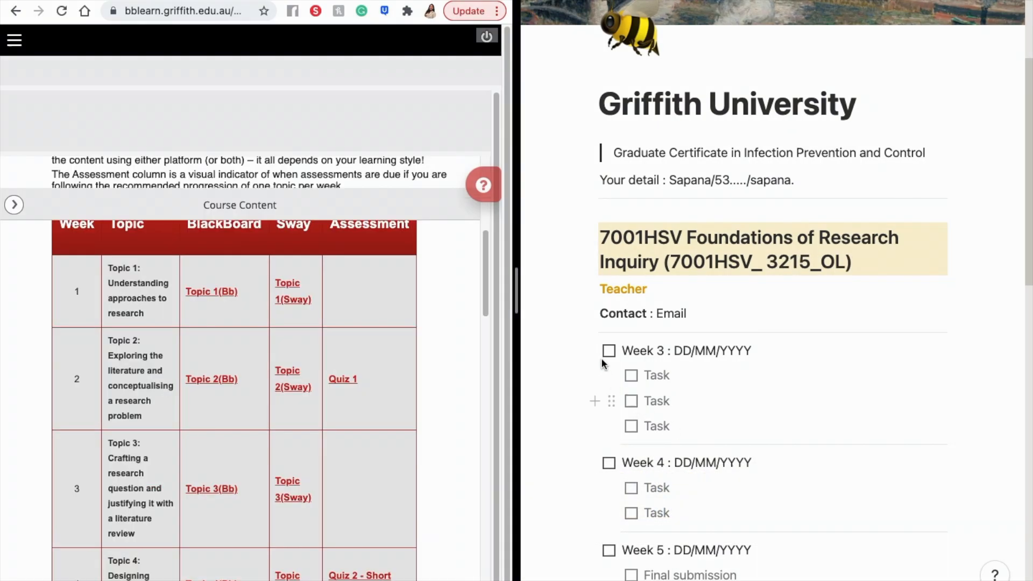
Change the first remaining week's label to Week 4 with the date 16/08/2021.
{"action": "scroll", "coordinate": [611, 352], "scroll_direction": "down", "scroll_amount": 2}
{"action": "scroll", "coordinate": [248, 499], "scroll_direction": "down", "scroll_amount": 5}
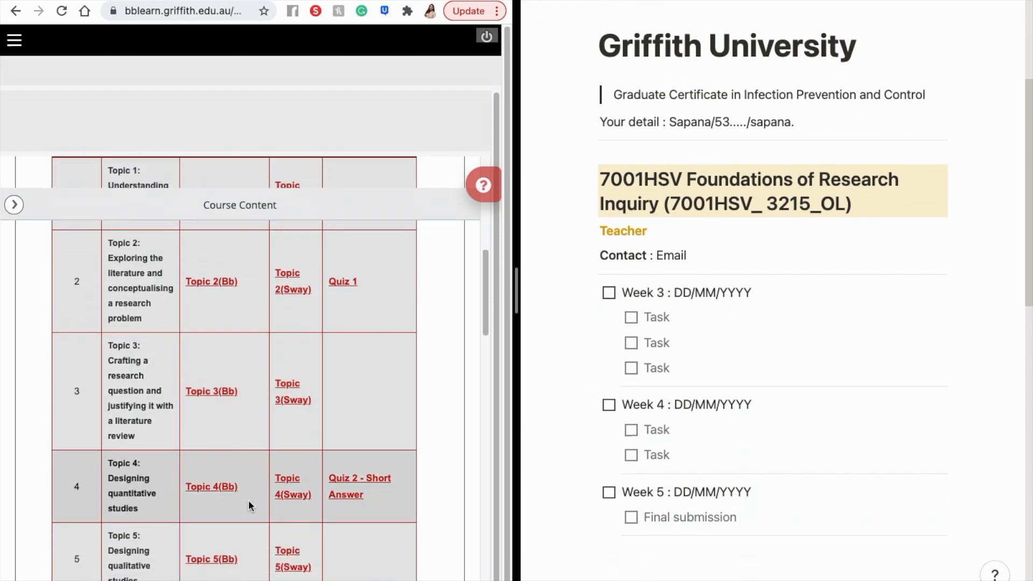
{"action": "left_click", "coordinate": [665, 292]}
{"action": "key", "text": "BackSpace"}
{"action": "type", "text": "4"}
{"action": "double_click", "coordinate": [682, 293]}
{"action": "key", "text": "BackSpace"}
{"action": "type", "text": "16"}
{"action": "left_click", "coordinate": [710, 292]}
{"action": "key", "text": "BackSpace"}
{"action": "key", "text": "BackSpace"}
{"action": "type", "text": "08"}
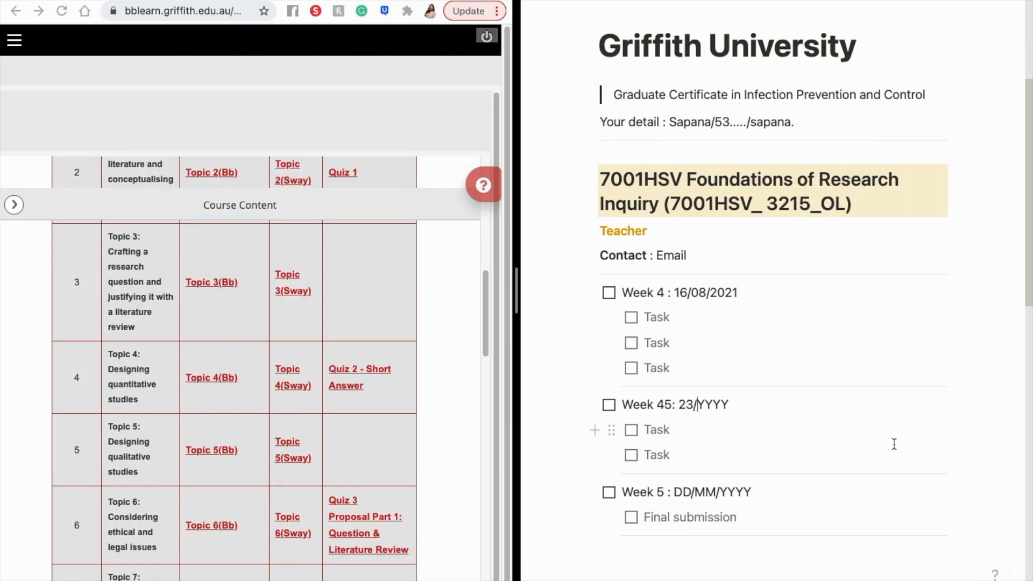
Complete the second week's label as Week 5: 23/08/2021, removing the extra digit from its week number.
{"action": "left_click", "coordinate": [740, 405]}
{"action": "key", "text": "BackSpace"}
{"action": "key", "text": "BackSpace"}
{"action": "key", "text": "BackSpace"}
{"action": "key", "text": "BackSpace"}
{"action": "type", "text": "08/2021"}
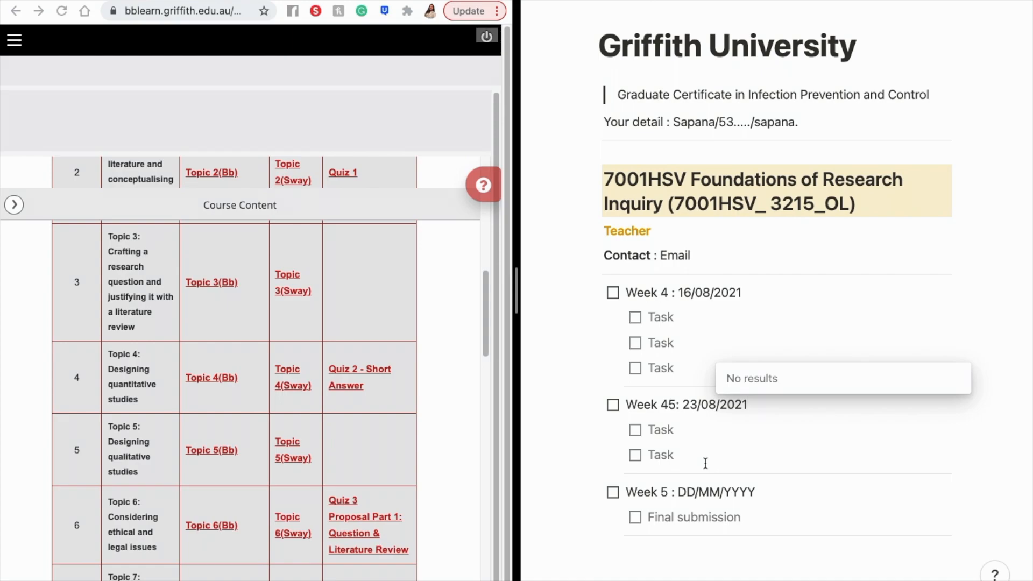
{"action": "left_click", "coordinate": [663, 491]}
{"action": "left_click", "coordinate": [663, 407]}
{"action": "key", "text": "BackSpace"}
Change the label of the week containing Final submission to Week 6 with the date 30/08/2021.
{"action": "left_click", "coordinate": [671, 491]}
{"action": "key", "text": "BackSpace"}
{"action": "type", "text": "6"}
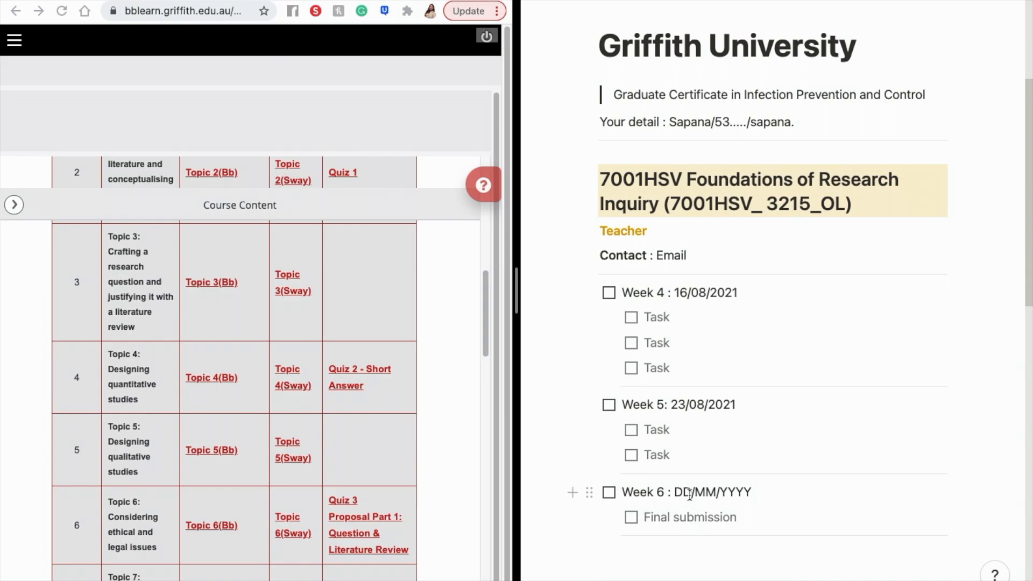
{"action": "left_click", "coordinate": [757, 487]}
{"action": "key", "text": "BackSpace"}
{"action": "key", "text": "BackSpace"}
{"action": "key", "text": "BackSpace"}
{"action": "key", "text": "BackSpace"}
{"action": "key", "text": "BackSpace"}
{"action": "key", "text": "BackSpace"}
{"action": "key", "text": "BackSpace"}
{"action": "key", "text": "BackSpace"}
{"action": "key", "text": "BackSpace"}
{"action": "type", "text": "30"}
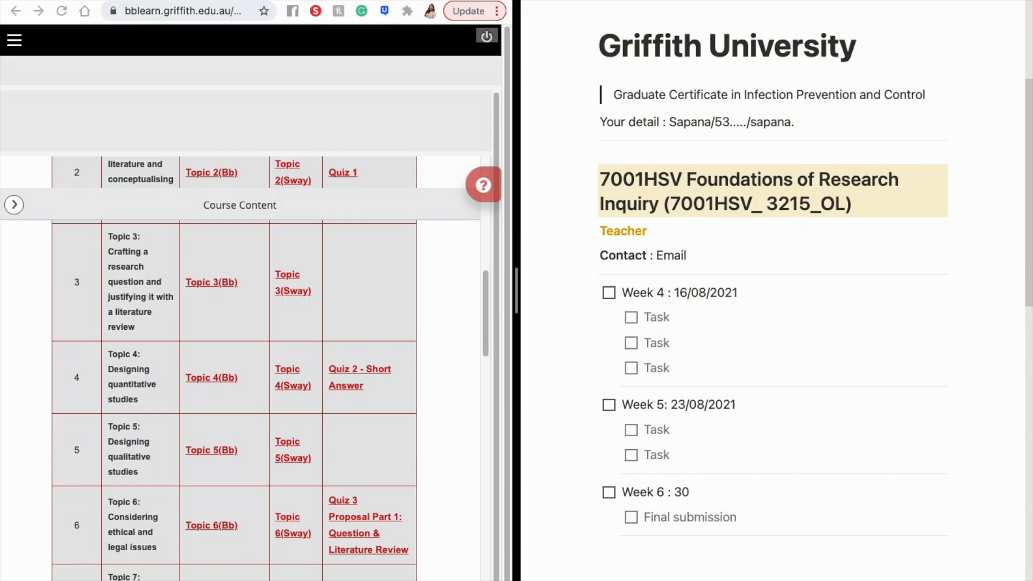
{"action": "type", "text": "/08/2021"}
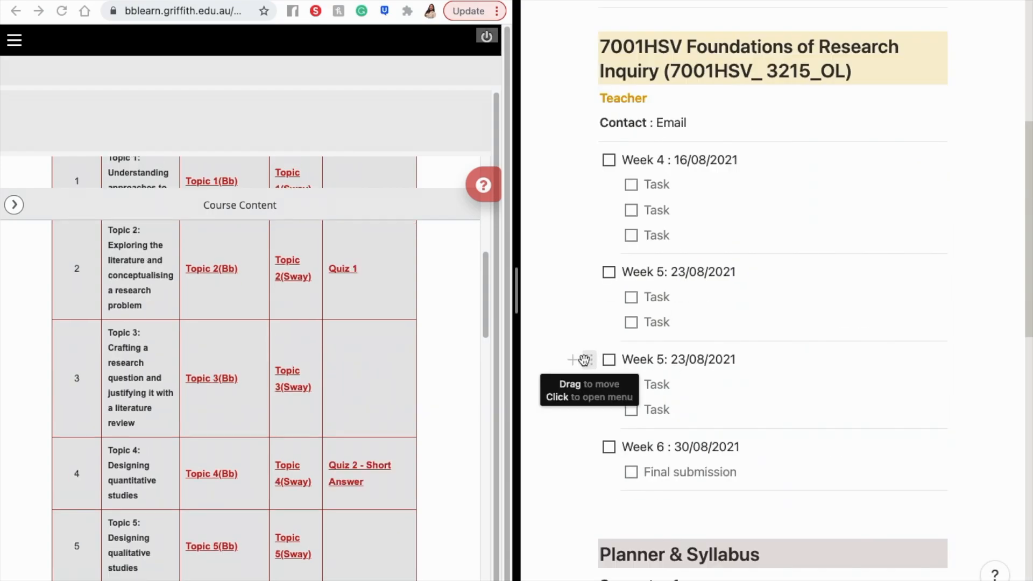
Duplicate the copied Week 5 block two more times above the Final submission week.
{"action": "left_click", "coordinate": [583, 360]}
{"action": "key", "text": "super+d"}
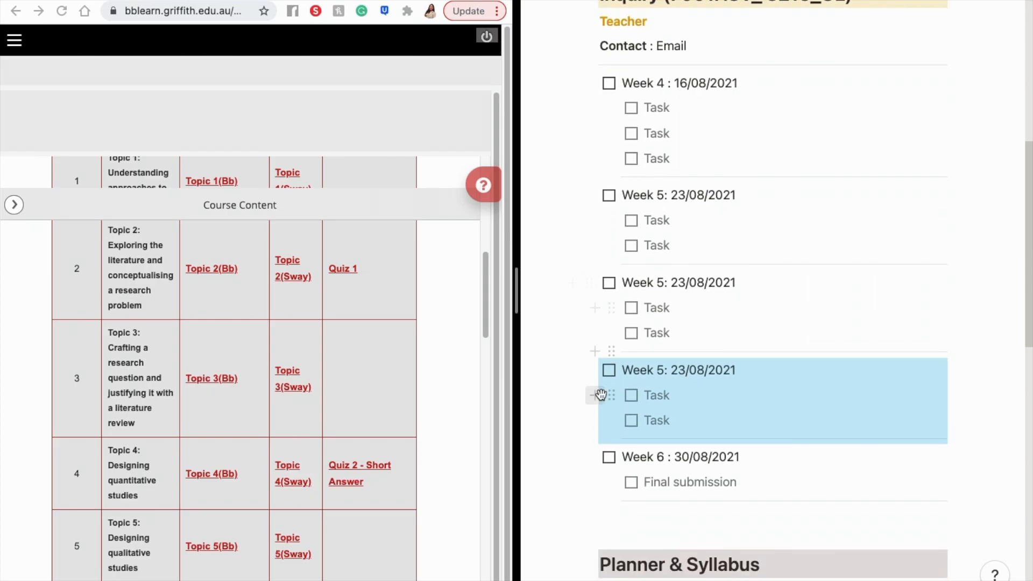
{"action": "left_click", "coordinate": [590, 371]}
{"action": "left_click", "coordinate": [685, 300]}
Relabel the first copy of the Week 5 block as Week 6: 30/08/2021.
{"action": "left_click", "coordinate": [667, 349]}
{"action": "key", "text": "BackSpace"}
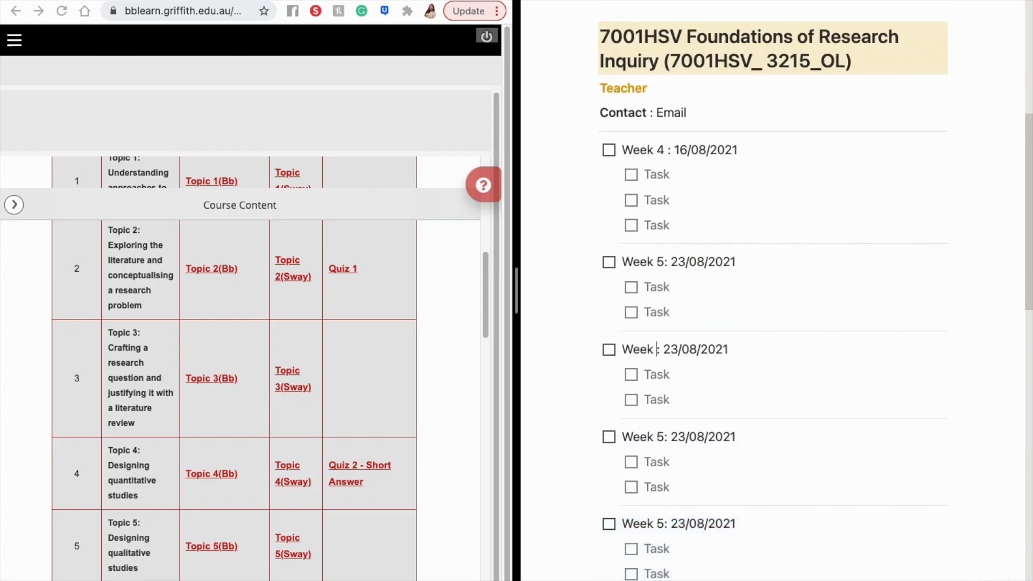
{"action": "type", "text": "6"}
{"action": "scroll", "coordinate": [697, 269], "scroll_direction": "down", "scroll_amount": 3}
{"action": "left_click", "coordinate": [697, 245]}
{"action": "key", "text": "BackSpace"}
{"action": "key", "text": "BackSpace"}
{"action": "type", "text": "30"}
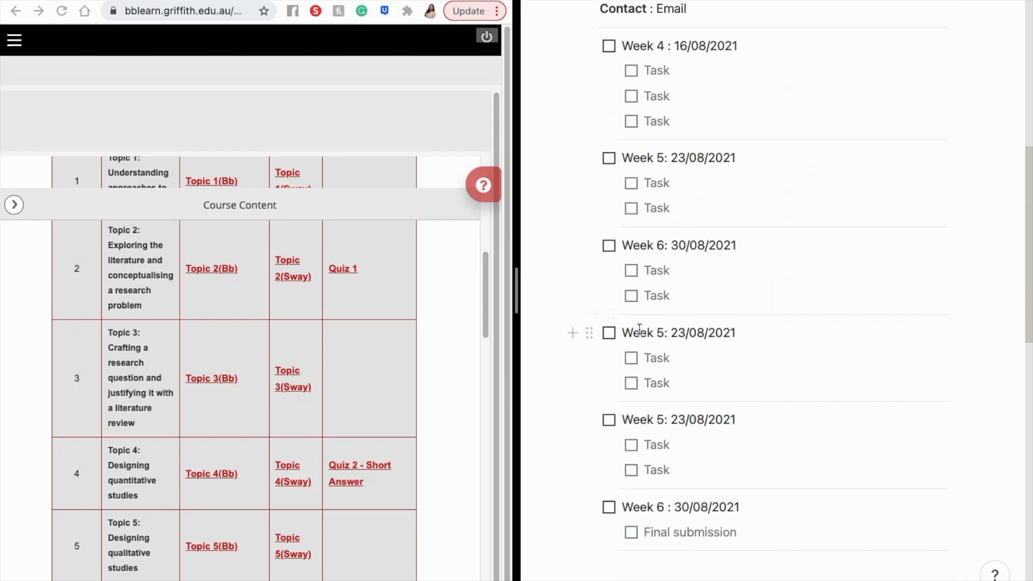
Relabel the second copy of the Week 5 block as Week 7: 06/09/2021.
{"action": "left_click", "coordinate": [666, 332]}
{"action": "key", "text": "BackSpace"}
{"action": "type", "text": "7"}
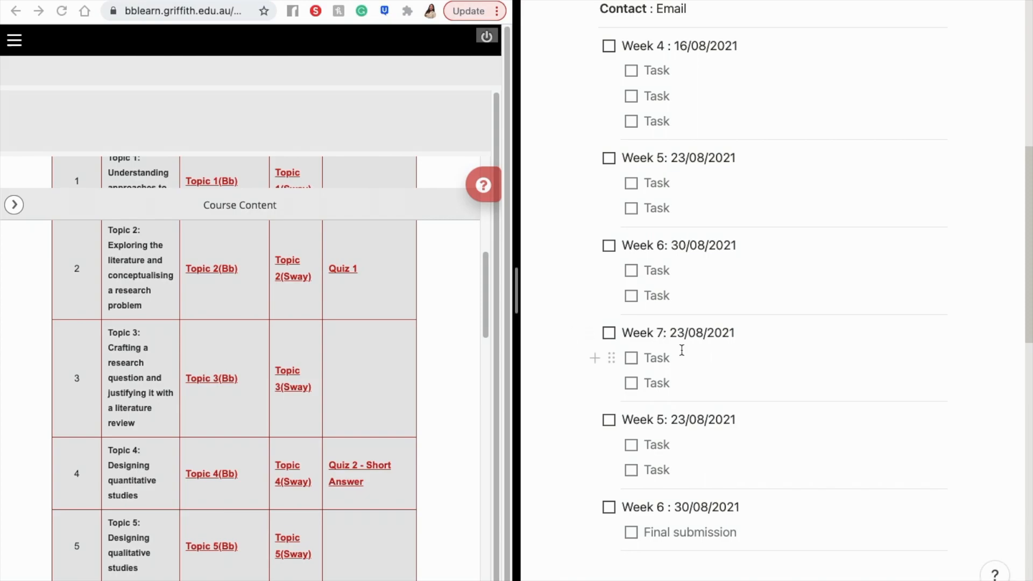
{"action": "left_click", "coordinate": [682, 333]}
{"action": "key", "text": "BackSpace"}
{"action": "key", "text": "BackSpace"}
{"action": "type", "text": "06"}
{"action": "key", "text": "Right"}
{"action": "key", "text": "Right"}
{"action": "key", "text": "Right"}
{"action": "key", "text": "BackSpace"}
{"action": "type", "text": "9"}
Relabel the last copy of the Week 5 block as Week 8: 13/09/2021.
{"action": "scroll", "coordinate": [694, 398], "scroll_direction": "down", "scroll_amount": 1}
{"action": "left_click", "coordinate": [657, 411]}
{"action": "key", "text": "BackSpace"}
{"action": "type", "text": "8"}
{"action": "left_click", "coordinate": [682, 417]}
{"action": "key", "text": "BackSpace"}
{"action": "type", "text": "1"}
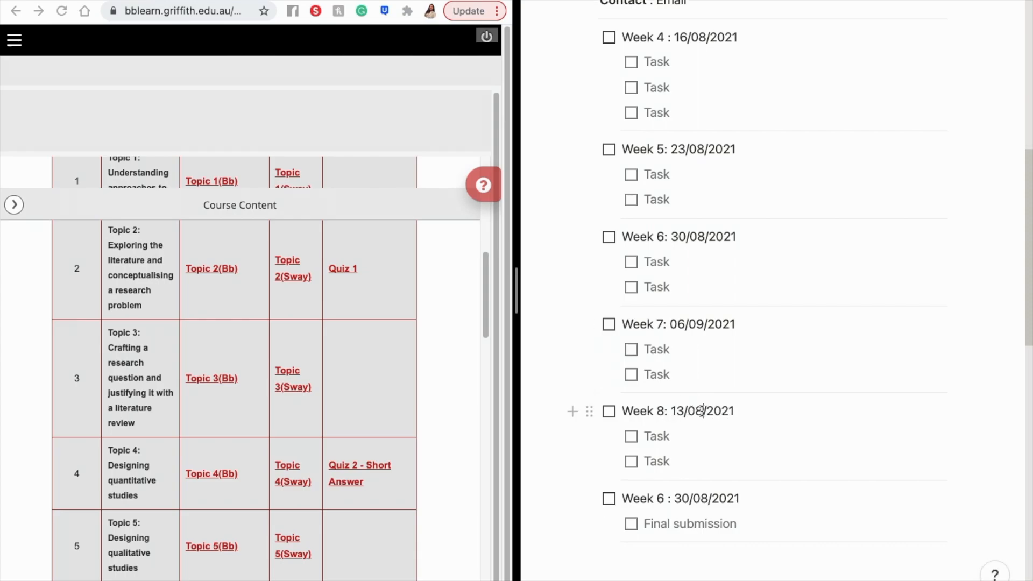
Duplicate the Week 8 block and relabel the copy as Week 9: 20/09/2021.
{"action": "scroll", "coordinate": [648, 503], "scroll_direction": "down", "scroll_amount": 1}
{"action": "left_click", "coordinate": [590, 360]}
{"action": "left_click", "coordinate": [654, 289]}
{"action": "scroll", "coordinate": [665, 329], "scroll_direction": "down", "scroll_amount": 2}
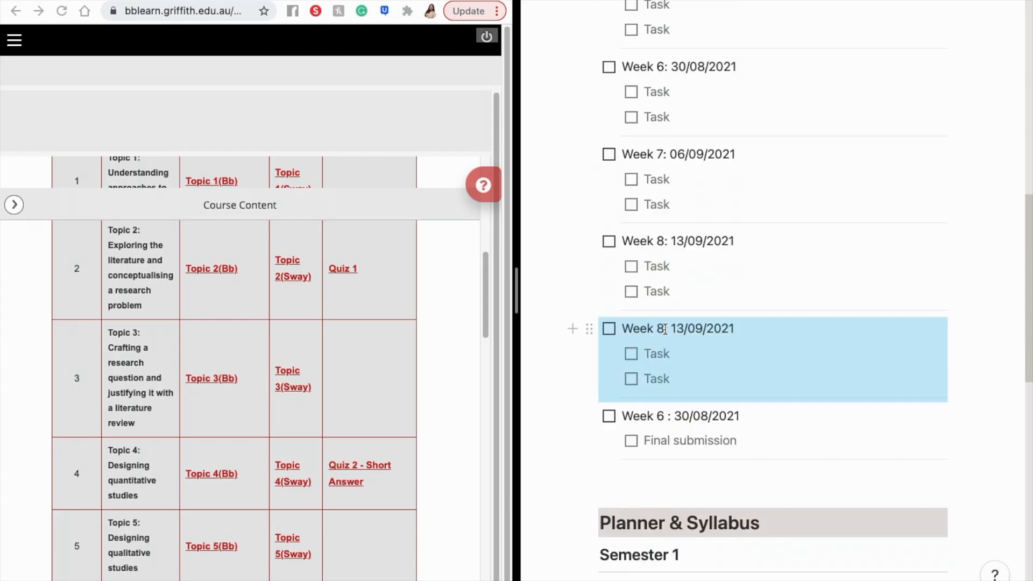
{"action": "left_click", "coordinate": [664, 330]}
{"action": "key", "text": "BackSpace"}
{"action": "type", "text": "9"}
{"action": "left_click", "coordinate": [685, 329]}
{"action": "key", "text": "BackSpace"}
{"action": "key", "text": "BackSpace"}
{"action": "type", "text": "20"}
Duplicate the Week 9 block and relabel the copy as Week 10: 27/09/2021.
{"action": "scroll", "coordinate": [712, 340], "scroll_direction": "down", "scroll_amount": 2}
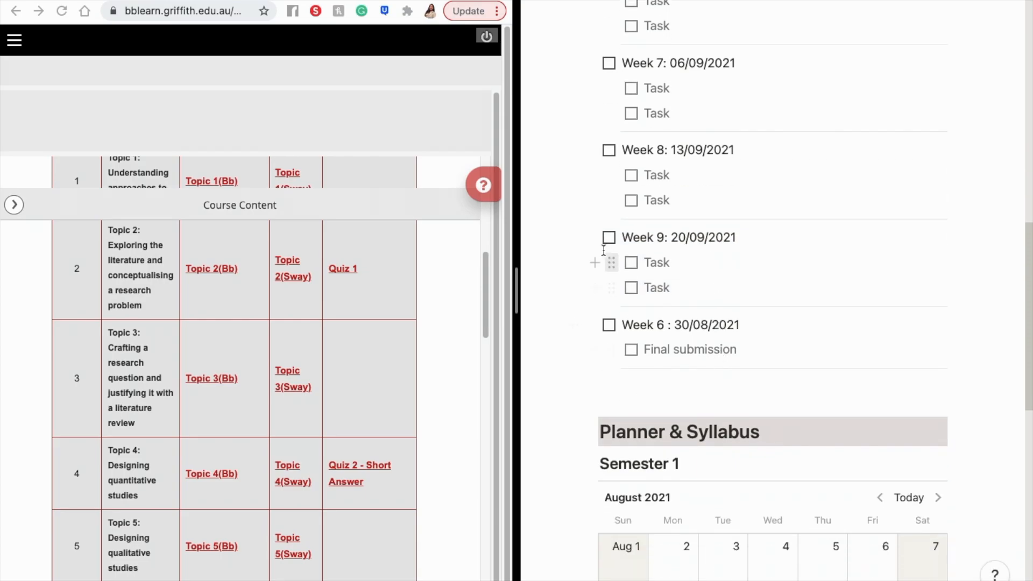
{"action": "left_click", "coordinate": [590, 237]}
{"action": "left_click", "coordinate": [658, 166]}
{"action": "left_click", "coordinate": [660, 329]}
{"action": "key", "text": "BackSpace"}
{"action": "type", "text": "10"}
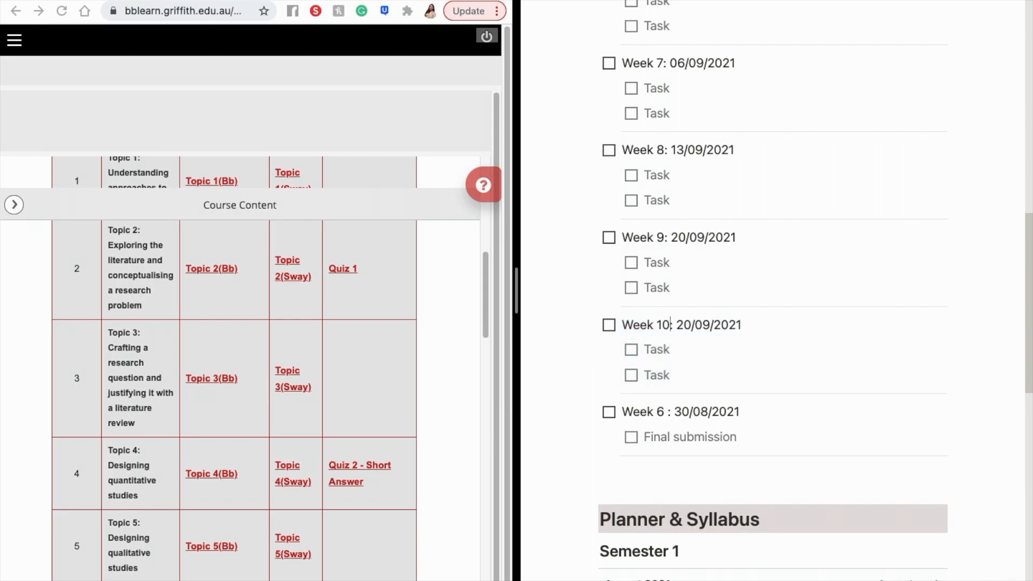
{"action": "type", "text": "7"}
Duplicate the Week 10 block and relabel the copy as Week 11: 04/10/2021.
{"action": "left_click", "coordinate": [590, 325]}
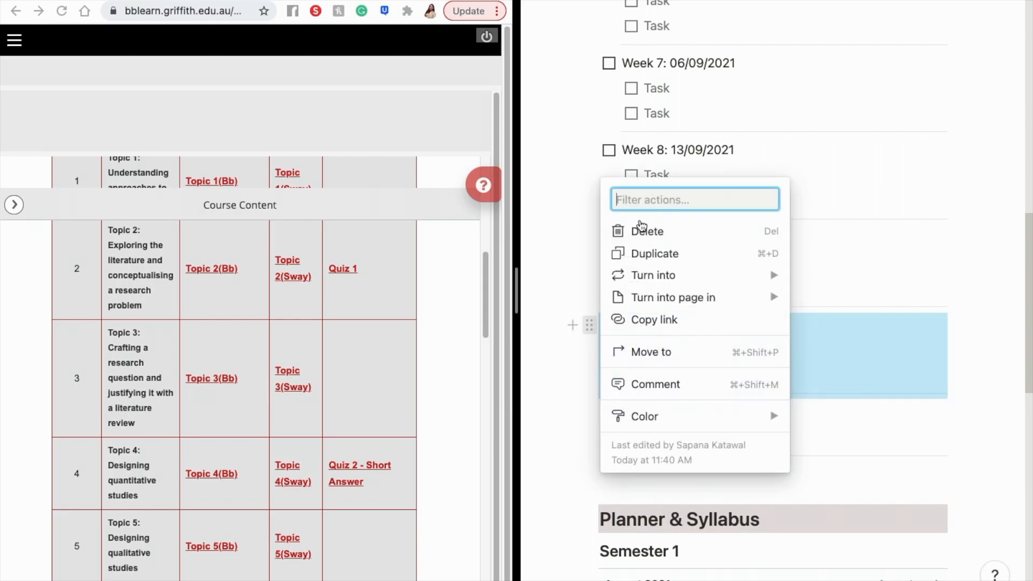
{"action": "left_click", "coordinate": [630, 253]}
{"action": "scroll", "coordinate": [681, 407], "scroll_direction": "down", "scroll_amount": 1}
{"action": "left_click", "coordinate": [670, 371]}
{"action": "key", "text": "BackSpace"}
{"action": "type", "text": "11: 27/09/2021"}
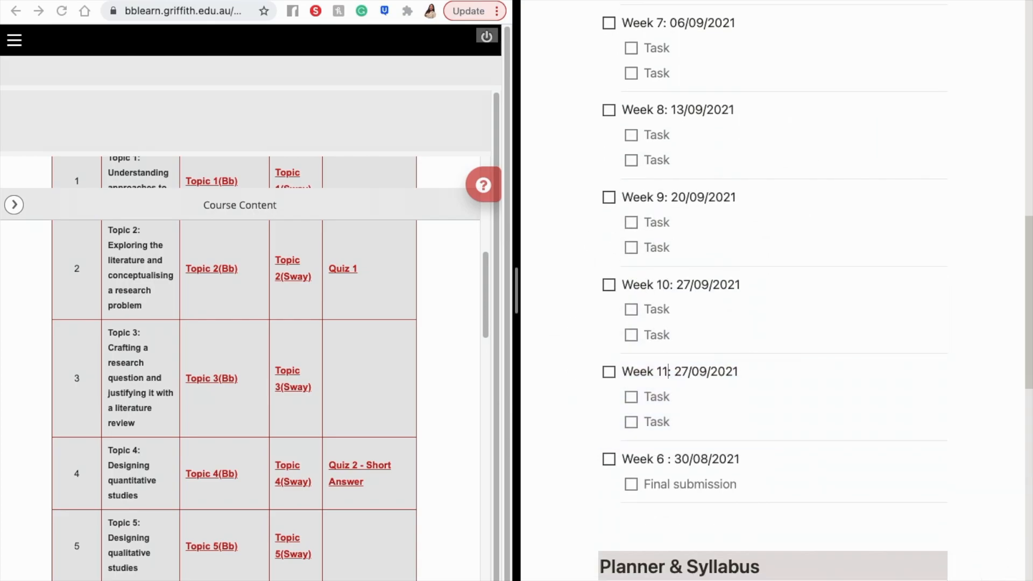
{"action": "left_click", "coordinate": [705, 372]}
{"action": "key", "text": "BackSpace"}
{"action": "key", "text": "BackSpace"}
{"action": "type", "text": "10"}
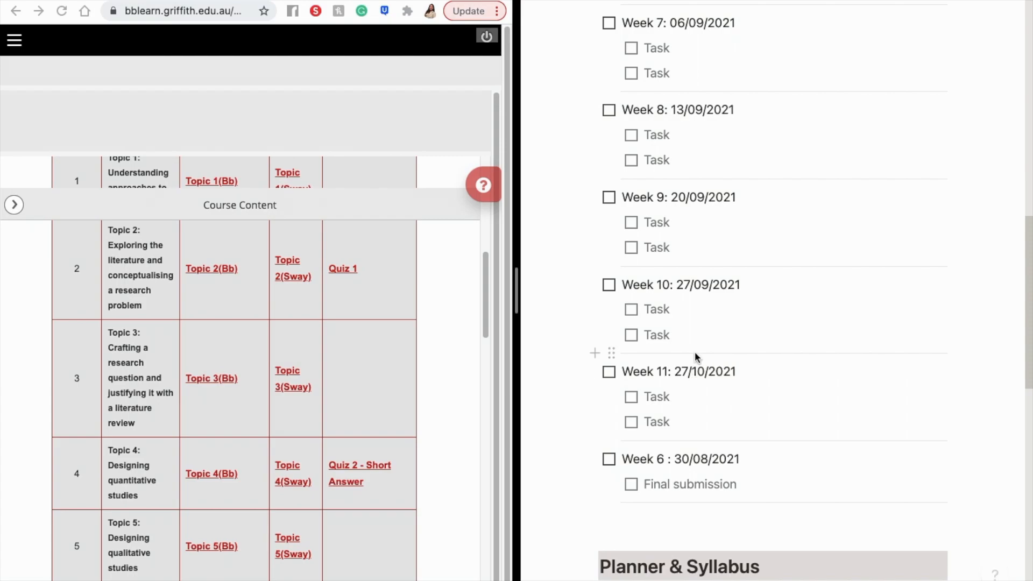
{"action": "key", "text": "BackSpace"}
{"action": "key", "text": "BackSpace"}
{"action": "type", "text": "04"}
Relabel the week containing Final submission as Week 12 with the date 11/10/2021.
{"action": "scroll", "coordinate": [685, 376], "scroll_direction": "down", "scroll_amount": 2}
{"action": "key", "text": "BackSpace"}
{"action": "key", "text": "BackSpace"}
{"action": "type", "text": "11"}
{"action": "left_click", "coordinate": [704, 391]}
{"action": "key", "text": "BackSpace"}
{"action": "key", "text": "BackSpace"}
{"action": "type", "text": "10"}
{"action": "left_click", "coordinate": [664, 392]}
{"action": "key", "text": "BackSpace"}
{"action": "type", "text": "12"}
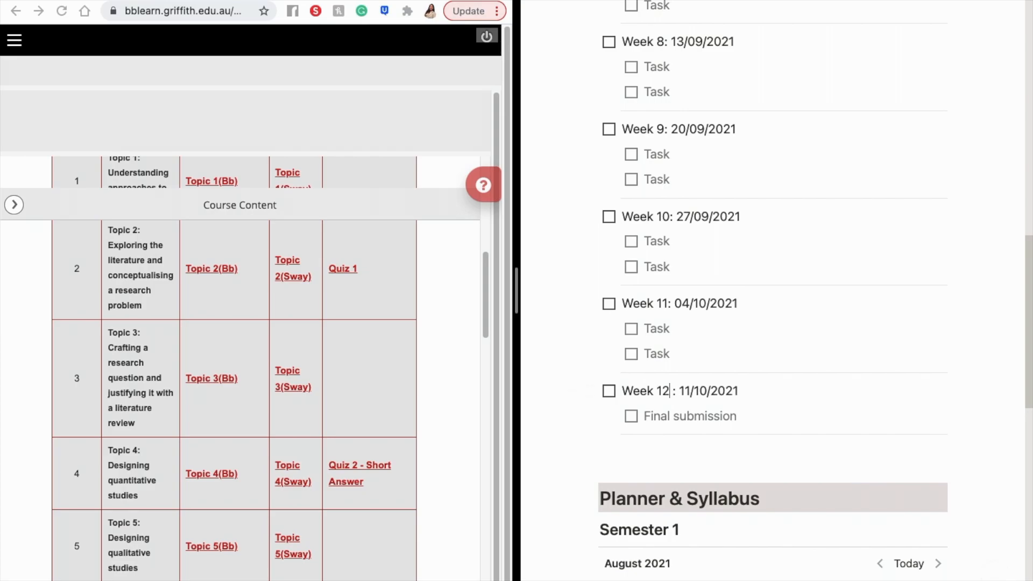
Replace the first two Week 4 task placeholders with "Study Topic 3" and "Study Topic 4".
{"action": "scroll", "coordinate": [634, 329], "scroll_direction": "up", "scroll_amount": 7}
{"action": "scroll", "coordinate": [665, 279], "scroll_direction": "down", "scroll_amount": 10}
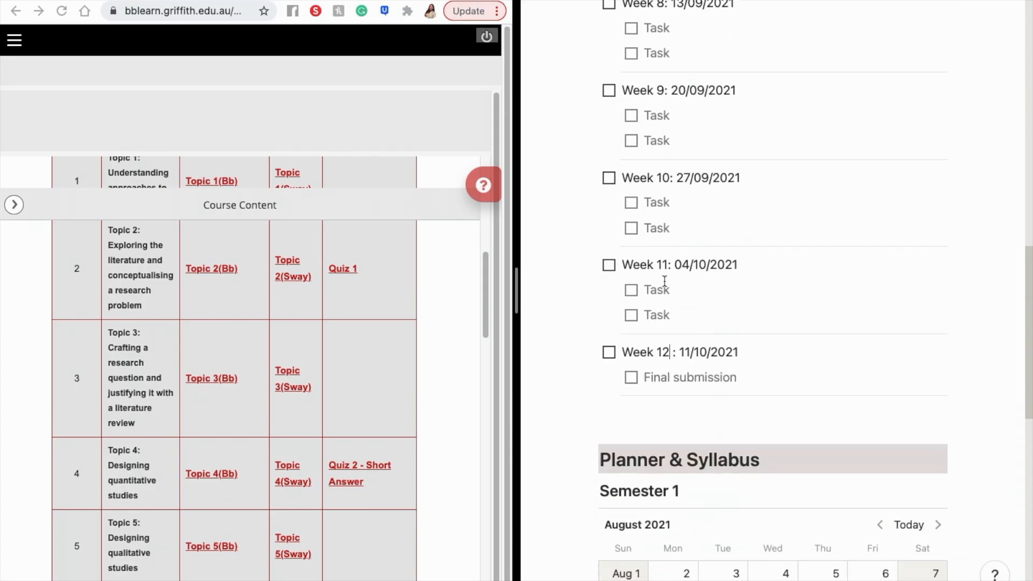
{"action": "scroll", "coordinate": [669, 286], "scroll_direction": "up", "scroll_amount": 15}
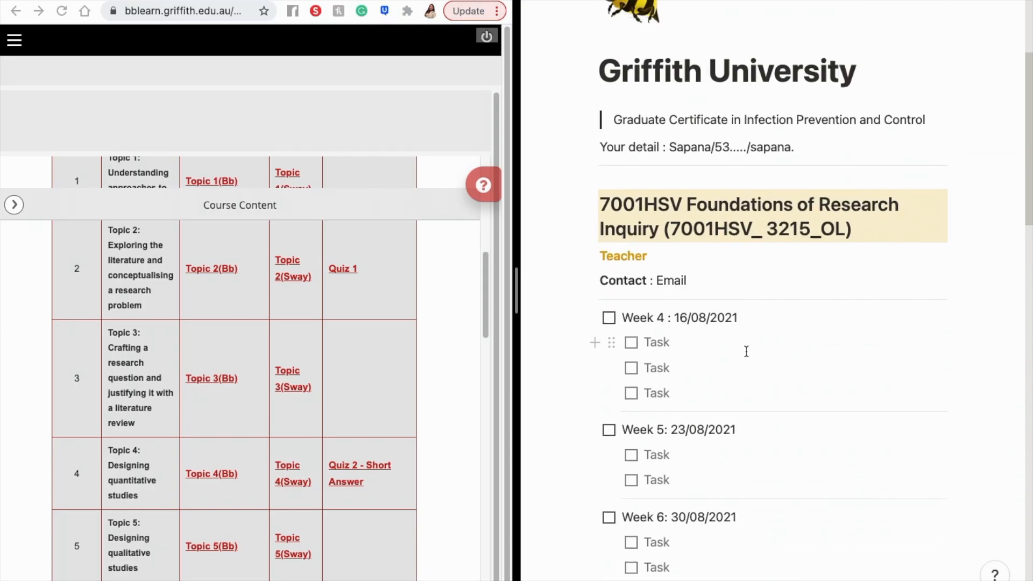
{"action": "key", "text": "super+a"}
{"action": "key", "text": "BackSpace"}
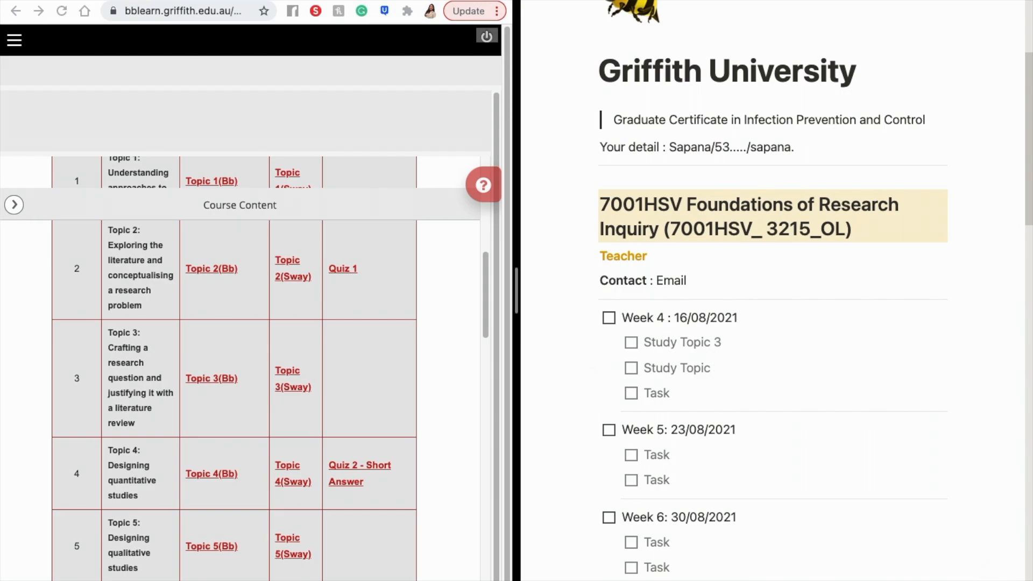
Replace the third Week 4 task placeholder with "Complete short quiz by 17/08/21".
{"action": "left_click", "coordinate": [685, 392]}
{"action": "key", "text": "super+a"}
{"action": "key", "text": "BackSpace"}
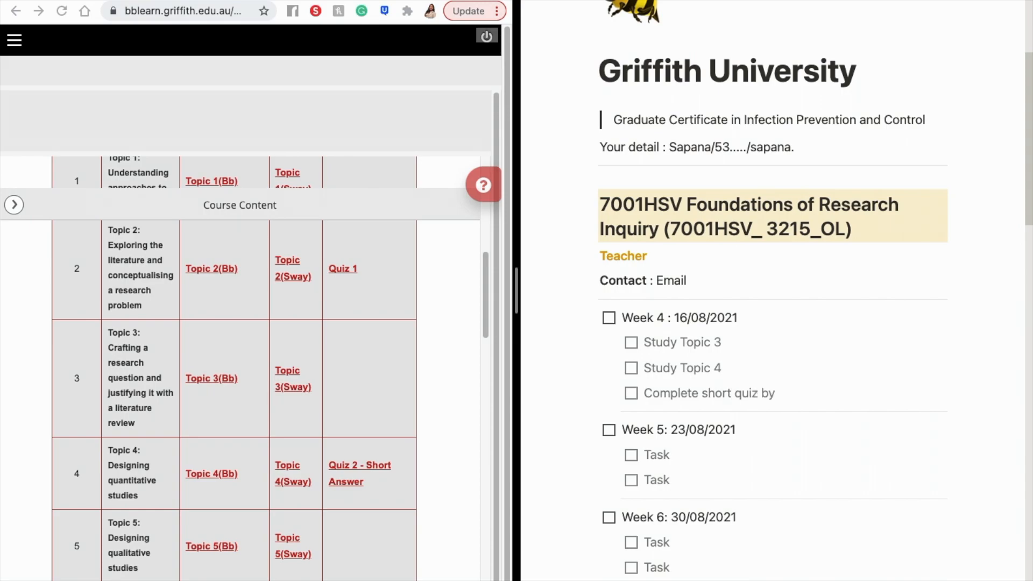
{"action": "type", "text": "/"}
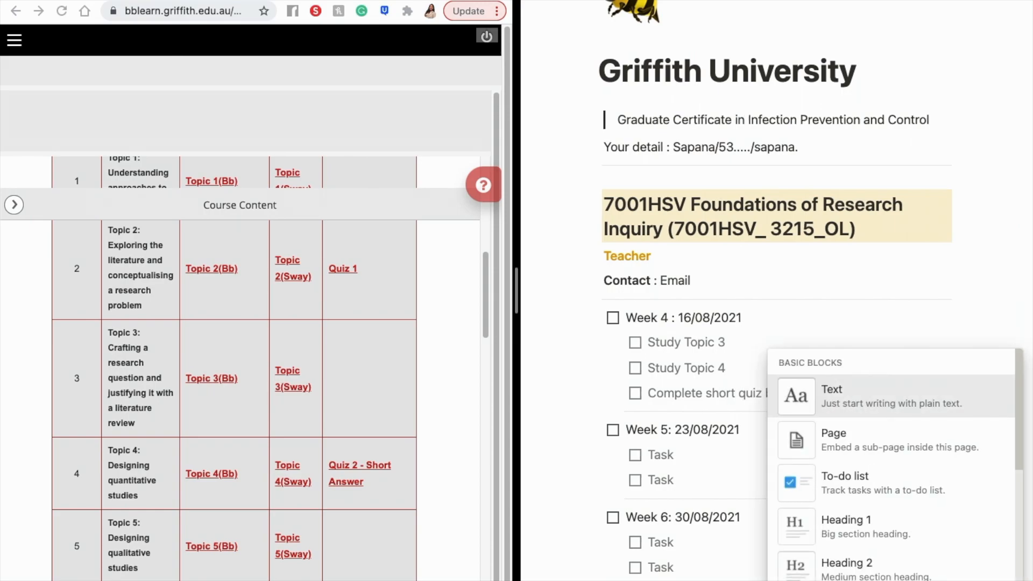
{"action": "left_click", "coordinate": [703, 354]}
{"action": "type", "text": "08/21"}
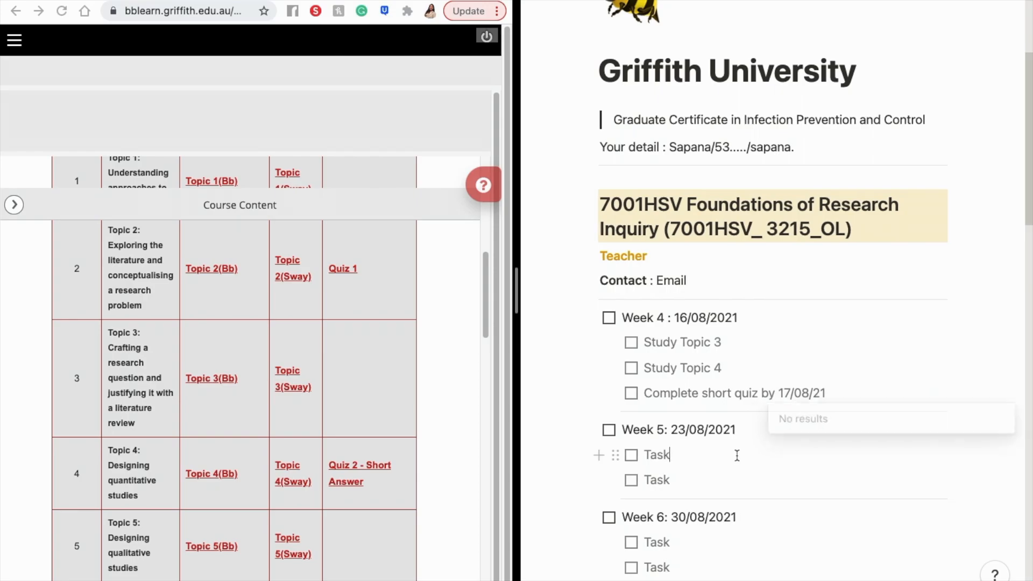
Replace the first Week 5 task placeholder with "Study Topic 5".
{"action": "scroll", "coordinate": [738, 457], "scroll_direction": "down", "scroll_amount": 15}
{"action": "scroll", "coordinate": [737, 457], "scroll_direction": "up", "scroll_amount": 15}
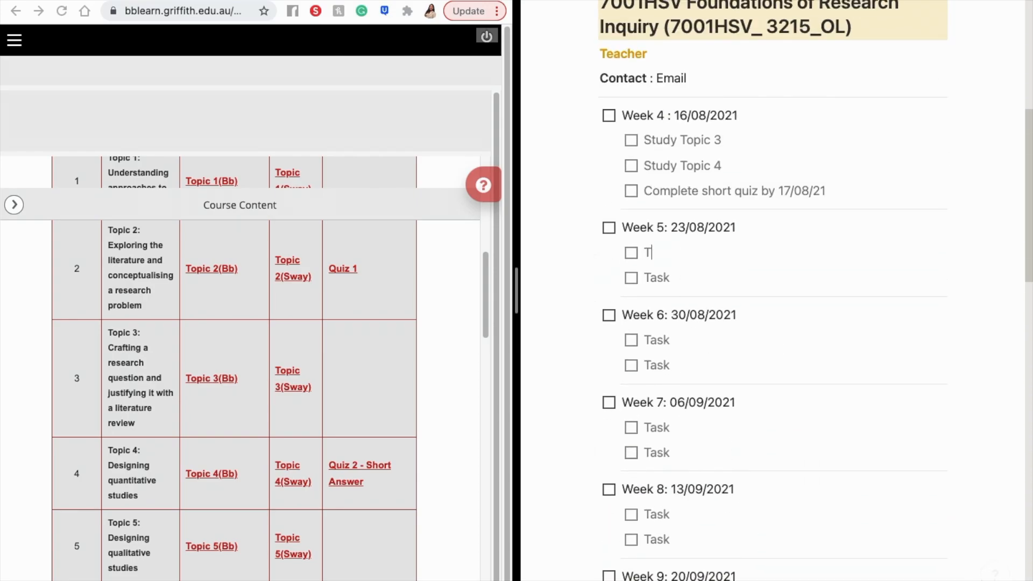
{"action": "key", "text": "BackSpace"}
{"action": "scroll", "coordinate": [205, 459], "scroll_direction": "down", "scroll_amount": 3}
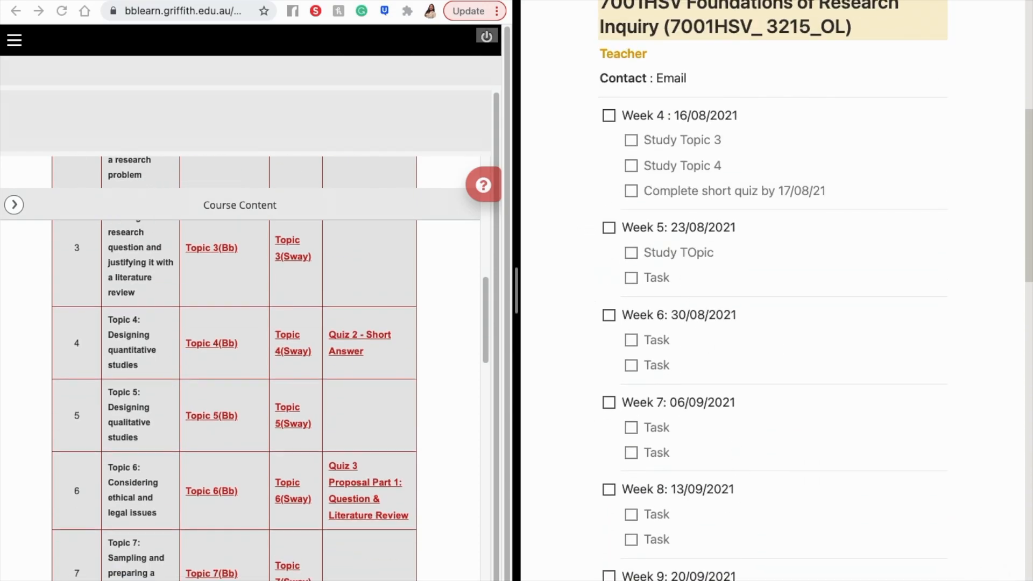
{"action": "left_click_drag", "start_coordinate": [710, 255], "coordinate": [645, 253]}
{"action": "left_click", "coordinate": [721, 257]}
{"action": "type", "text": "5"}
Set the first task of Week 6 to "Study Topic 6" and of Week 7 to "Study Topic 7".
{"action": "left_click", "coordinate": [678, 345]}
{"action": "double_click", "coordinate": [679, 345]}
{"action": "type", "text": "Study Topic 6"}
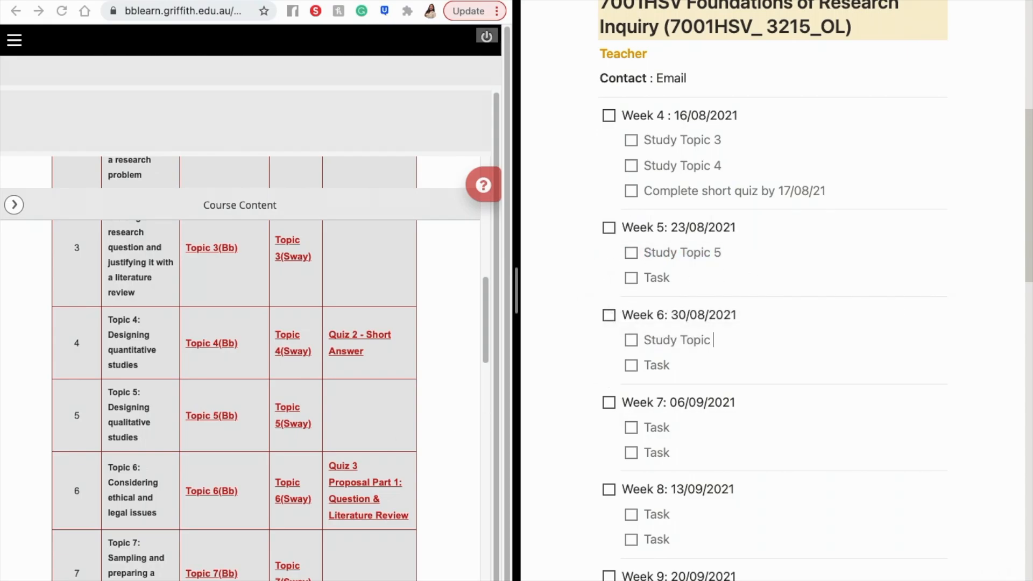
{"action": "scroll", "coordinate": [679, 345], "scroll_direction": "down", "scroll_amount": 3}
{"action": "double_click", "coordinate": [656, 328]}
{"action": "type", "text": "Study Topic 7"}
Set the first task of Week 8 to "Study Topic 8" and of Week 9 to "Study Topic 9".
{"action": "scroll", "coordinate": [749, 375], "scroll_direction": "down", "scroll_amount": 3}
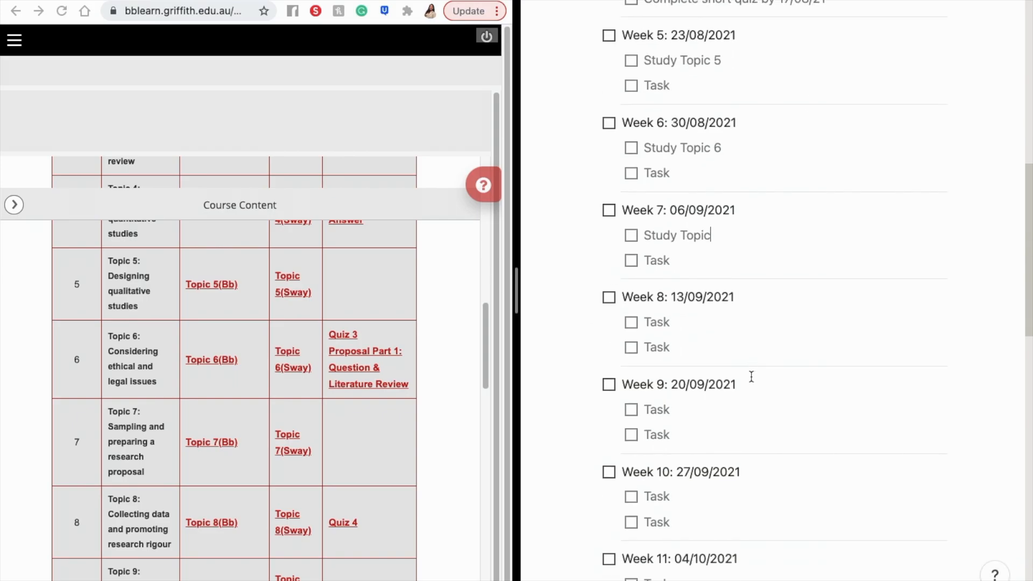
{"action": "double_click", "coordinate": [646, 321]}
{"action": "type", "text": "Study Topic 8"}
{"action": "scroll", "coordinate": [219, 482], "scroll_direction": "down", "scroll_amount": 5}
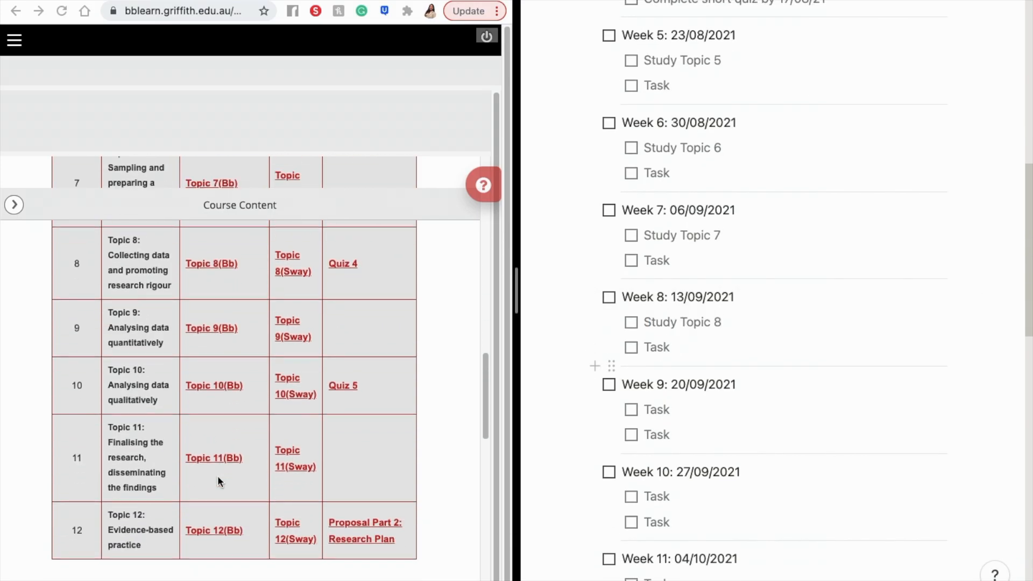
{"action": "scroll", "coordinate": [688, 383], "scroll_direction": "down", "scroll_amount": 1}
{"action": "key", "text": "BackSpace"}
{"action": "type", "text": "Study Topic 9"}
Set the first task of Week 10 to "Study Topic 10" and of Week 11 to "Study Topic 11".
{"action": "scroll", "coordinate": [672, 350], "scroll_direction": "down", "scroll_amount": 5}
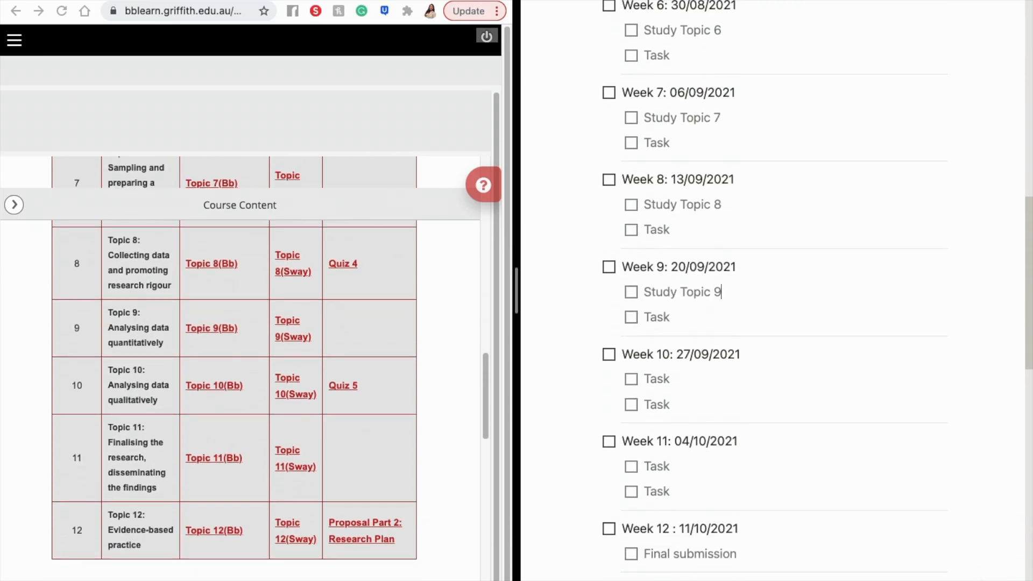
{"action": "double_click", "coordinate": [642, 305]}
{"action": "type", "text": "Study Topic 10"}
{"action": "type", "text": "Study Topic 11"}
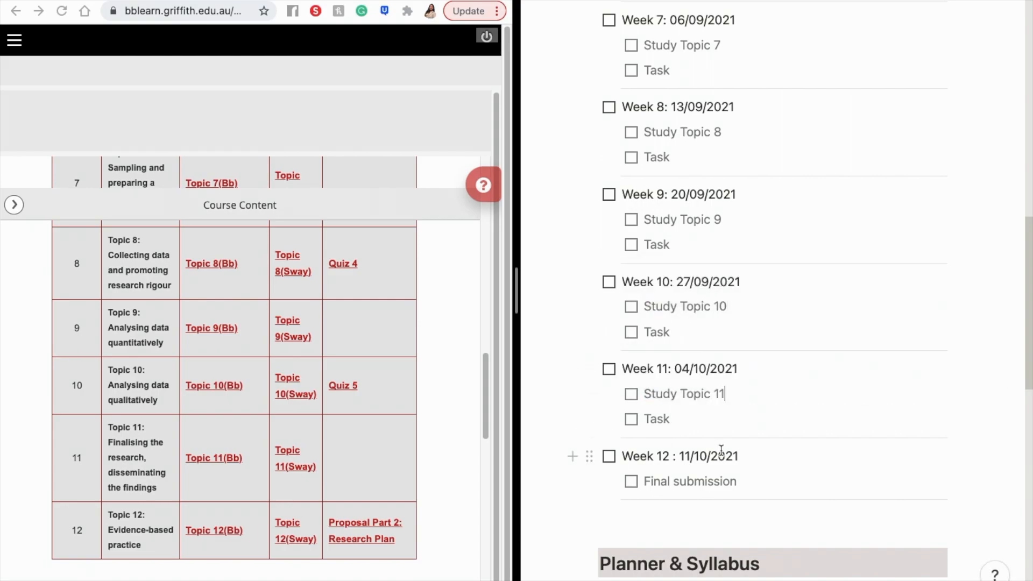
Replace the second Week 10 task placeholder with "Quiz 5".
{"action": "scroll", "coordinate": [720, 449], "scroll_direction": "up", "scroll_amount": 2}
{"action": "left_click", "coordinate": [670, 381]}
{"action": "key", "text": "BackSpace"}
{"action": "key", "text": "BackSpace"}
{"action": "key", "text": "BackSpace"}
{"action": "key", "text": "BackSpace"}
{"action": "type", "text": "Quiz "}
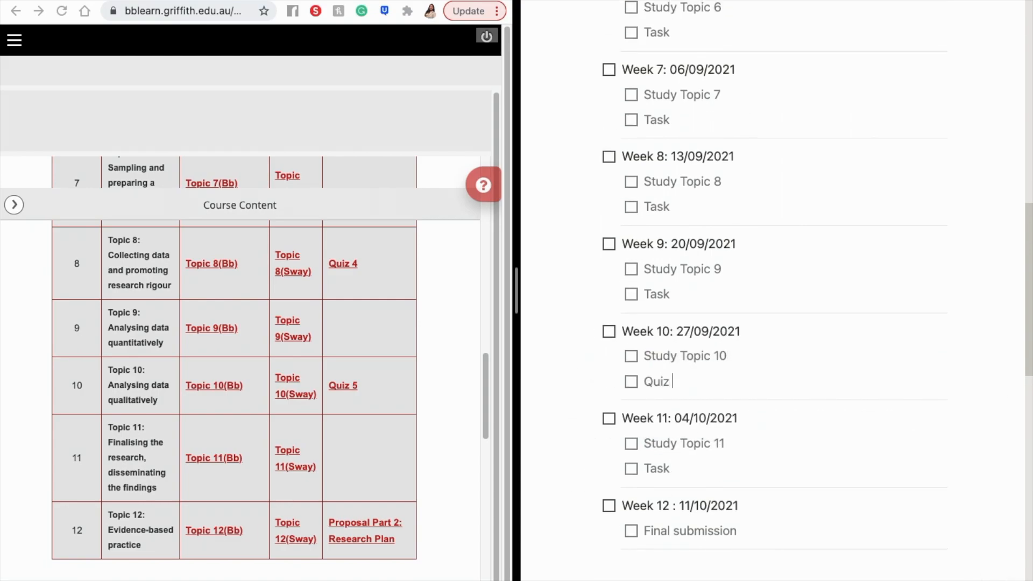
{"action": "type", "text": "5"}
Extend the Week 12 task to read "Final submission- Proposal Part 2".
{"action": "scroll", "coordinate": [750, 489], "scroll_direction": "down", "scroll_amount": 2}
{"action": "scroll", "coordinate": [369, 495], "scroll_direction": "down", "scroll_amount": 3}
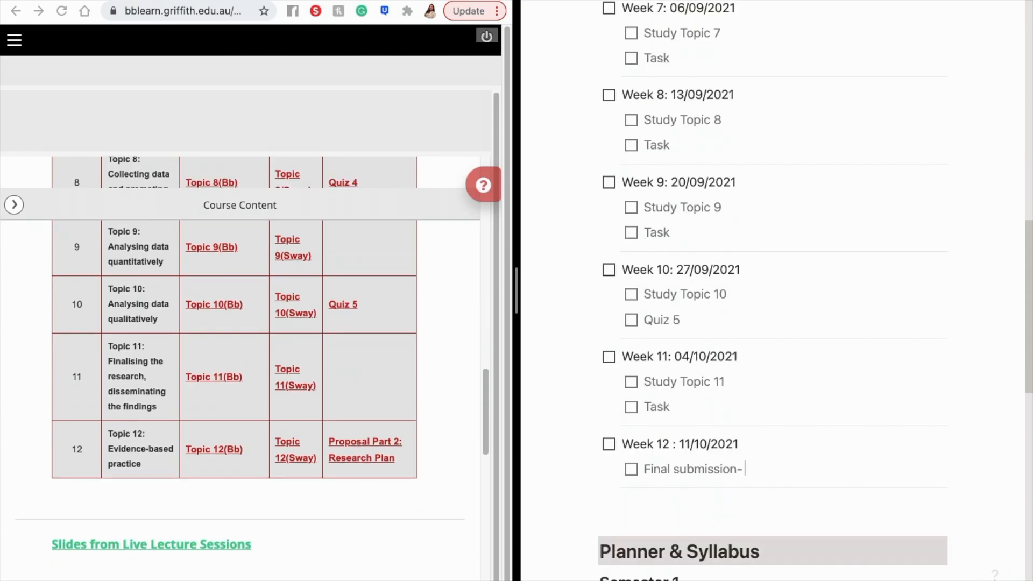
{"action": "type", "text": "2"}
Replace the second Week 8 task placeholder with "Quiz 4".
{"action": "scroll", "coordinate": [775, 291], "scroll_direction": "up", "scroll_amount": 1}
{"action": "scroll", "coordinate": [382, 388], "scroll_direction": "up", "scroll_amount": 5}
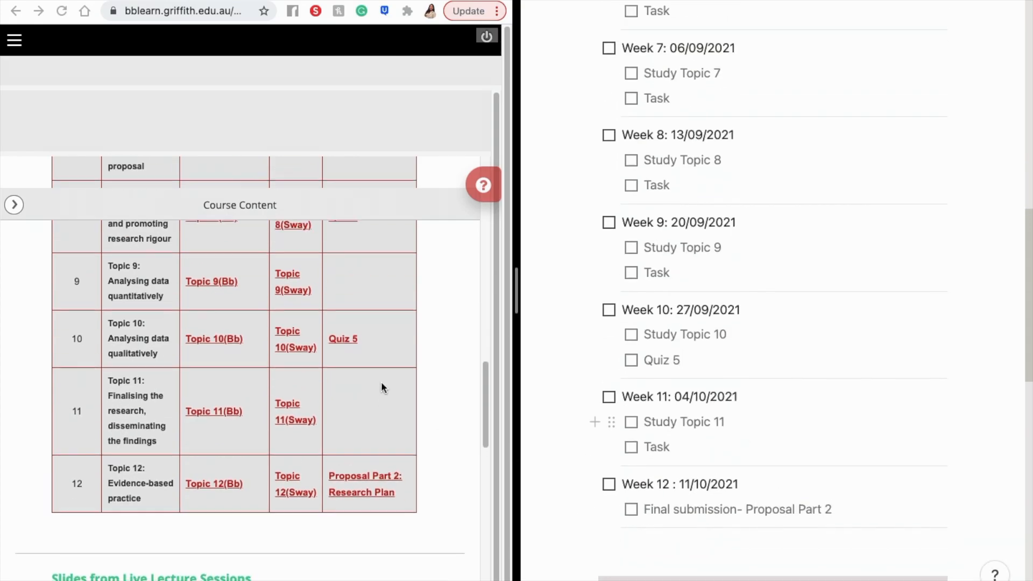
{"action": "scroll", "coordinate": [702, 371], "scroll_direction": "up", "scroll_amount": 2}
{"action": "left_click", "coordinate": [670, 279]}
{"action": "key", "text": "BackSpace"}
{"action": "key", "text": "BackSpace"}
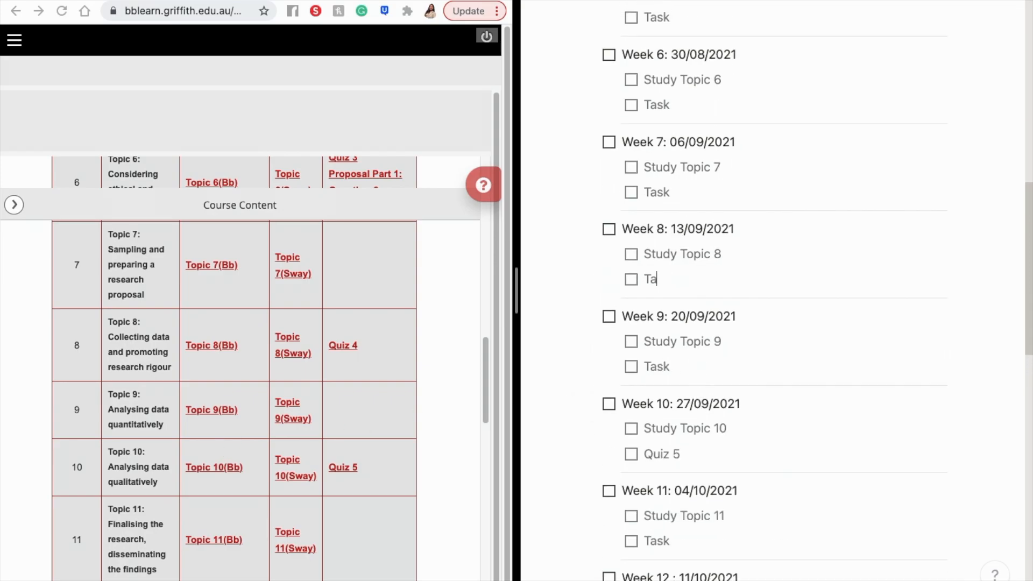
{"action": "scroll", "coordinate": [704, 244], "scroll_direction": "up", "scroll_amount": 2}
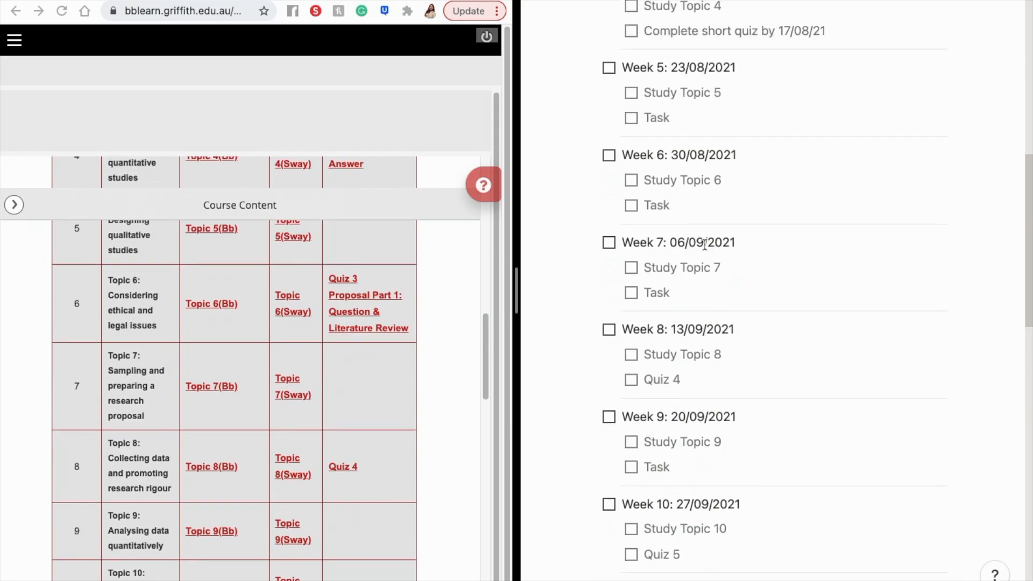
Clear the placeholder text from the second task of Weeks 6, 7, 9 and 11.
{"action": "key", "text": "BackSpace"}
{"action": "left_click", "coordinate": [672, 468]}
{"action": "key", "text": "BackSpace"}
{"action": "key", "text": "BackSpace"}
{"action": "key", "text": "BackSpace"}
{"action": "key", "text": "BackSpace"}
{"action": "scroll", "coordinate": [673, 468], "scroll_direction": "down", "scroll_amount": 5}
Enter "Quiz 3" as the second task of Week 6.
{"action": "scroll", "coordinate": [675, 295], "scroll_direction": "up", "scroll_amount": 4}
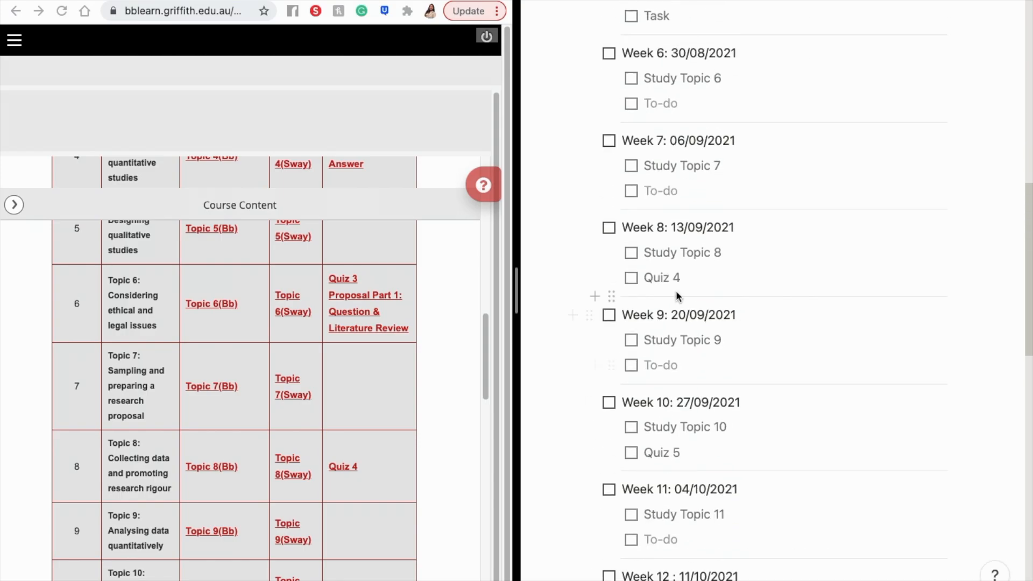
{"action": "left_click", "coordinate": [676, 292]}
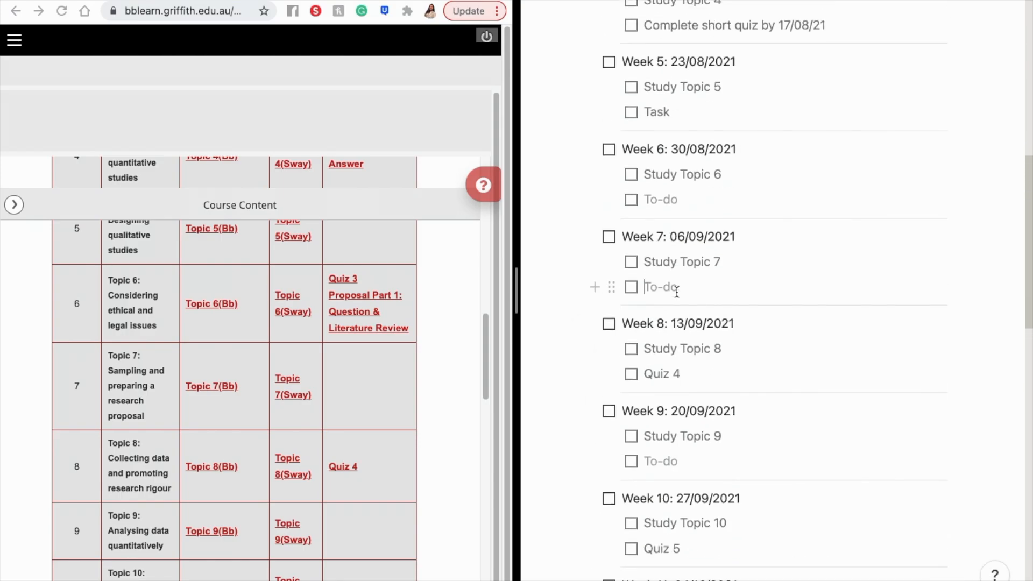
{"action": "left_click", "coordinate": [671, 199]}
{"action": "type", "text": "Quiz 3"}
{"action": "key", "text": "Return"}
{"action": "type", "text": "/"}
{"action": "scroll", "coordinate": [684, 418], "scroll_direction": "down", "scroll_amount": 4}
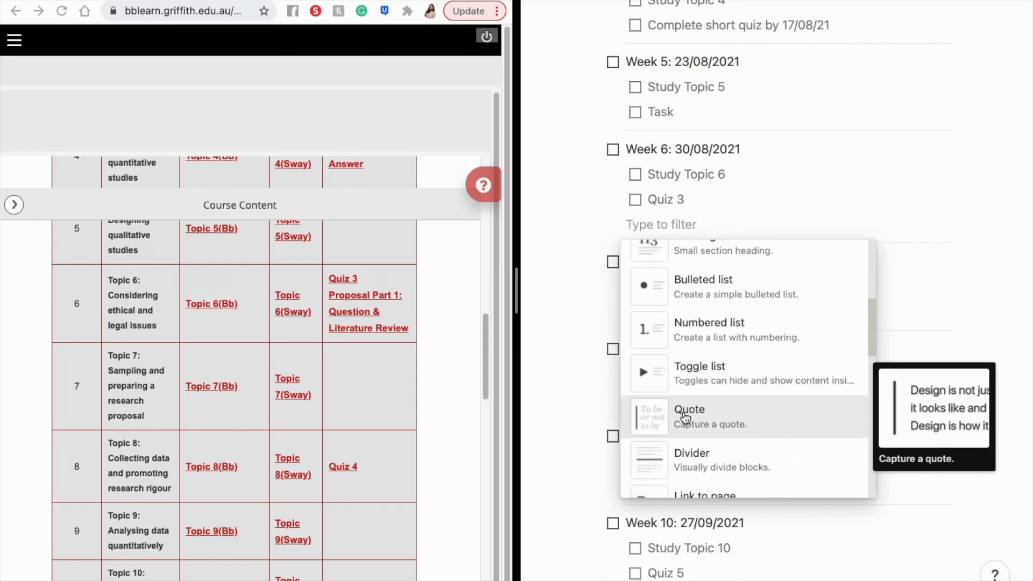
{"action": "scroll", "coordinate": [685, 417], "scroll_direction": "up", "scroll_amount": 3}
{"action": "key", "text": "BackSpace"}
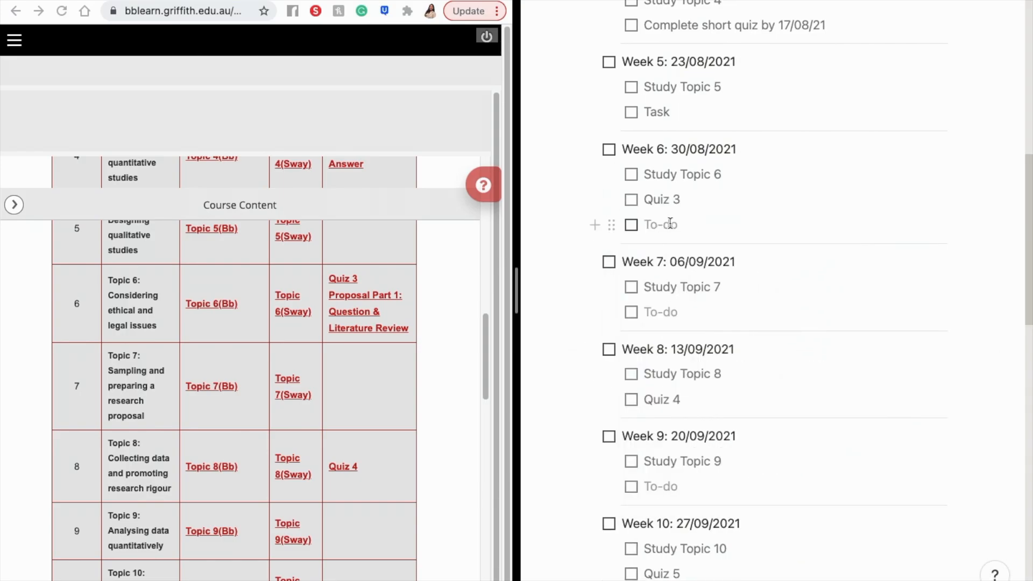
{"action": "key", "text": "BackSpace"}
{"action": "key", "text": "BackSpace"}
{"action": "key", "text": "Return"}
{"action": "key", "text": "BackSpace"}
{"action": "key", "text": "BackSpace"}
{"action": "left_click", "coordinate": [594, 288]}
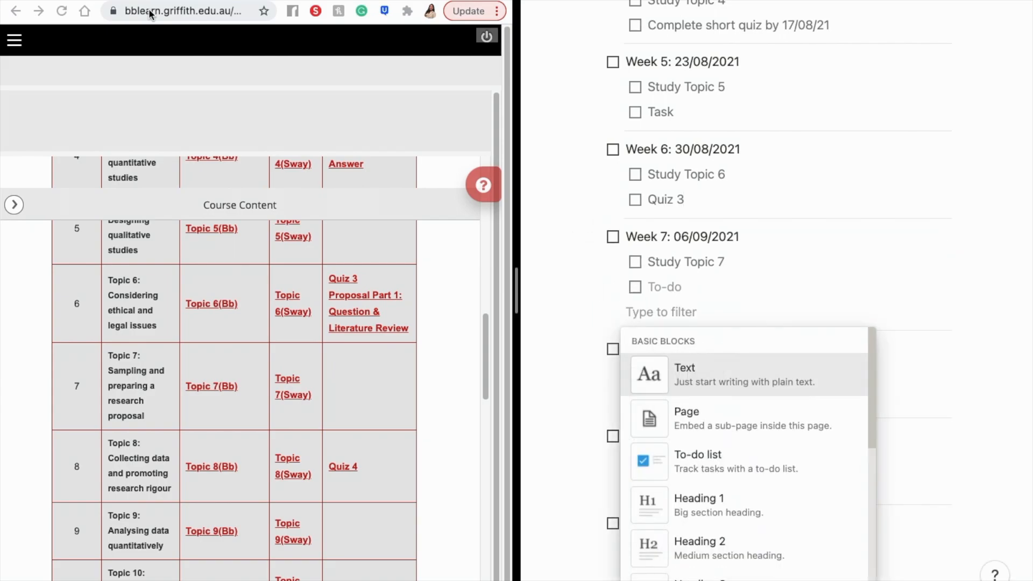
{"action": "key", "text": "Escape"}
Add a third Week 6 task below Quiz 3 reading "Proposal Part 1: Question & Literature Review".
{"action": "left_click_drag", "start_coordinate": [693, 201], "coordinate": [623, 200]}
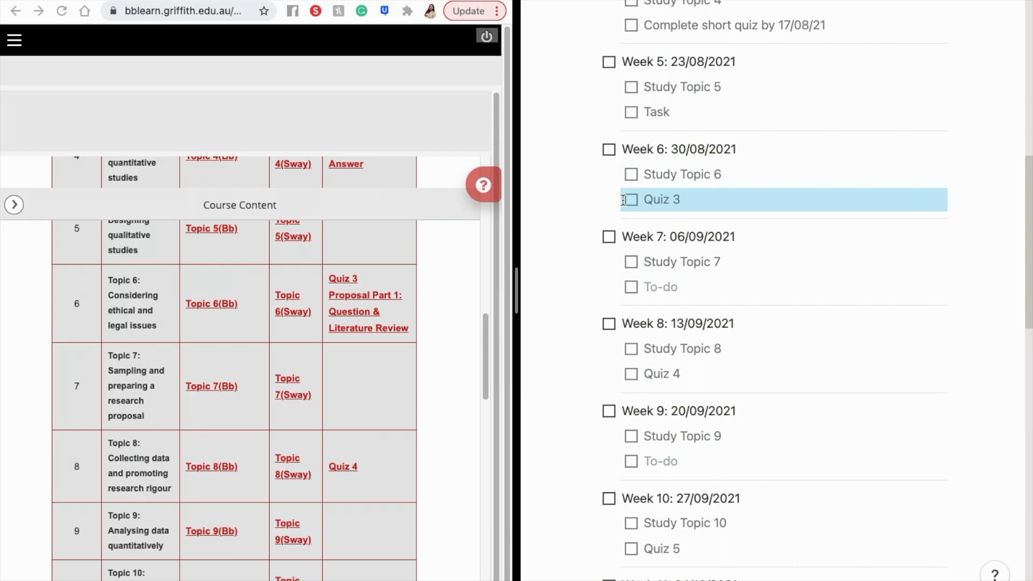
{"action": "left_click", "coordinate": [697, 201]}
{"action": "left_click", "coordinate": [597, 201]}
{"action": "key", "text": "super+v"}
{"action": "left_click", "coordinate": [689, 227]}
{"action": "key", "text": "BackSpace"}
{"action": "key", "text": "BackSpace"}
{"action": "key", "text": "BackSpace"}
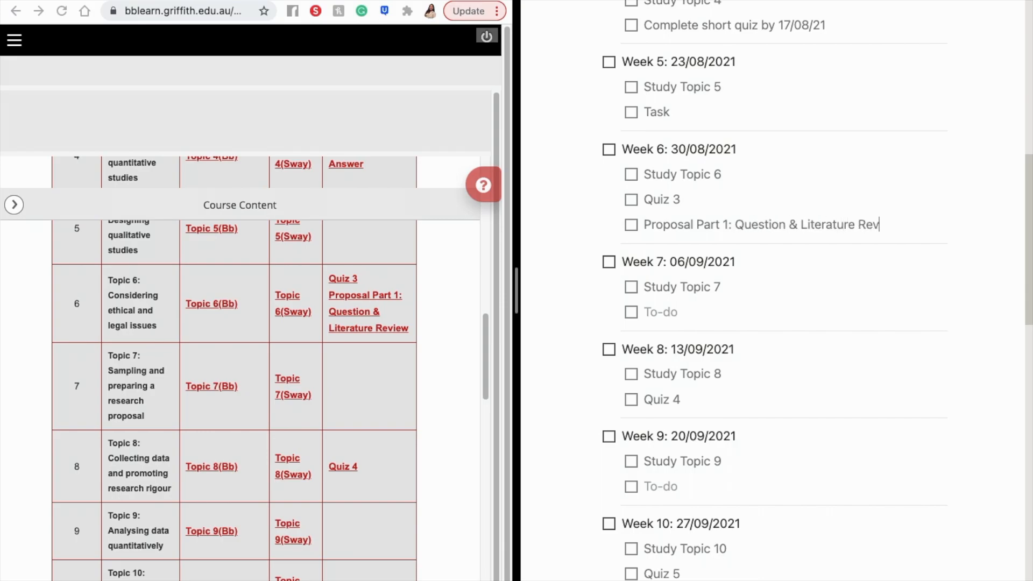
Clear the second Week 5 placeholder and reword the Week 4 quiz task to "Complete short answer quiz by 17/08/21".
{"action": "scroll", "coordinate": [720, 163], "scroll_direction": "up", "scroll_amount": 2}
{"action": "left_click", "coordinate": [680, 171]}
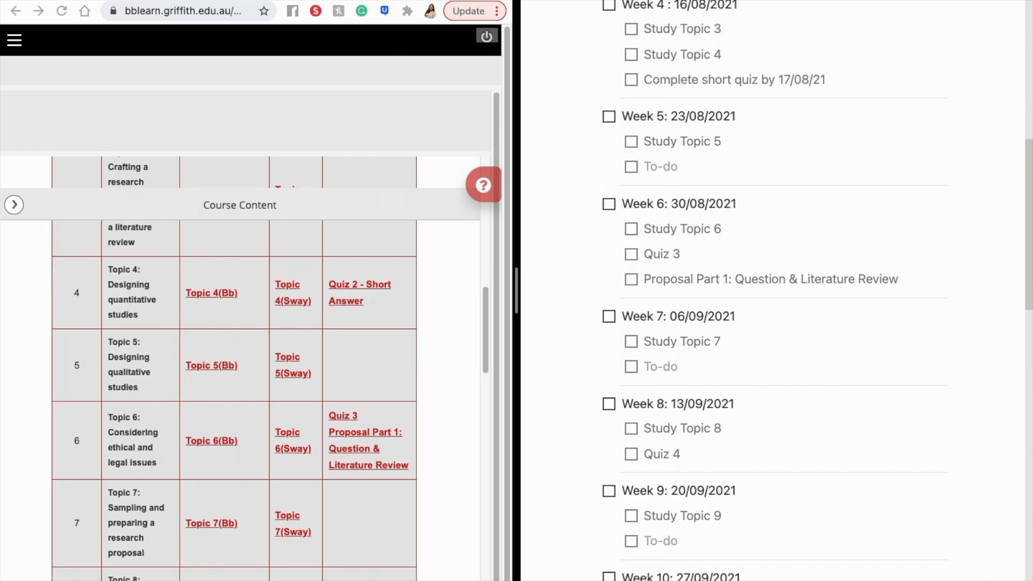
{"action": "scroll", "coordinate": [707, 196], "scroll_direction": "up", "scroll_amount": 4}
{"action": "scroll", "coordinate": [434, 336], "scroll_direction": "up", "scroll_amount": 1}
{"action": "left_click", "coordinate": [732, 192]}
{"action": "type", "text": "answer"}
Move the Week 8 to Week 12 blocks into a second column beside Week 4.
{"action": "scroll", "coordinate": [677, 338], "scroll_direction": "down", "scroll_amount": 10}
{"action": "scroll", "coordinate": [677, 338], "scroll_direction": "up", "scroll_amount": 12}
{"action": "scroll", "coordinate": [680, 336], "scroll_direction": "up", "scroll_amount": 3}
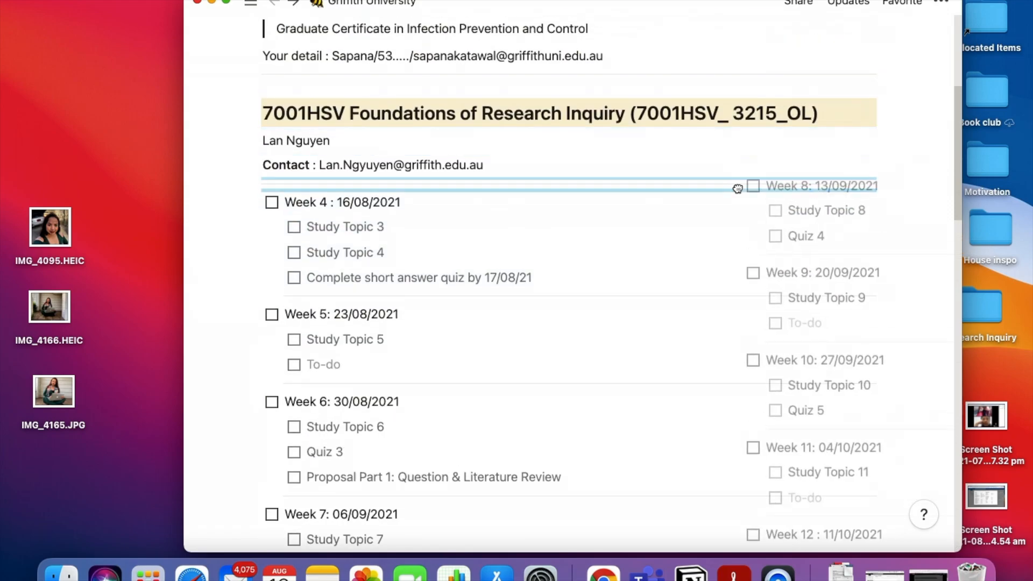
{"action": "left_click_drag", "start_coordinate": [735, 184], "coordinate": [885, 195]}
Move the Week 5, 6 and 7 blocks into the first column directly beneath Week 4.
{"action": "scroll", "coordinate": [516, 317], "scroll_direction": "down", "scroll_amount": 5}
{"action": "scroll", "coordinate": [431, 332], "scroll_direction": "up", "scroll_amount": 2}
{"action": "scroll", "coordinate": [298, 431], "scroll_direction": "down", "scroll_amount": 3}
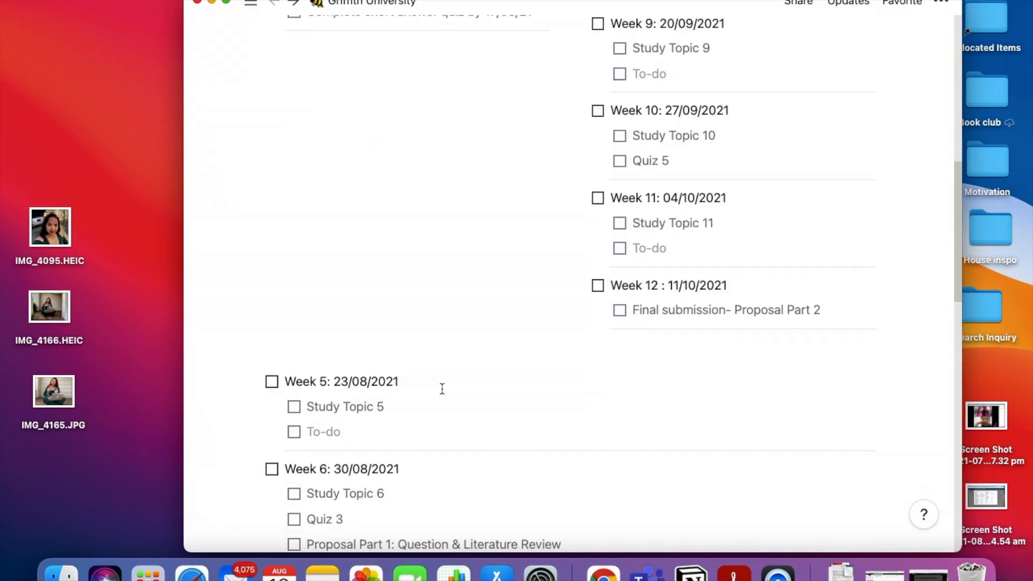
{"action": "scroll", "coordinate": [377, 323], "scroll_direction": "down", "scroll_amount": 4}
{"action": "left_click_drag", "start_coordinate": [253, 156], "coordinate": [410, 433]}
{"action": "scroll", "coordinate": [299, 185], "scroll_direction": "up", "scroll_amount": 5}
{"action": "left_click_drag", "start_coordinate": [254, 428], "coordinate": [256, 123]}
Review the two-column weekly checklist and the Planner & Syllabus calendar.
{"action": "scroll", "coordinate": [242, 289], "scroll_direction": "up", "scroll_amount": 2}
{"action": "scroll", "coordinate": [224, 290], "scroll_direction": "down", "scroll_amount": 1}
{"action": "scroll", "coordinate": [223, 289], "scroll_direction": "down", "scroll_amount": 3}
{"action": "scroll", "coordinate": [297, 318], "scroll_direction": "up", "scroll_amount": 3}
{"action": "scroll", "coordinate": [286, 357], "scroll_direction": "down", "scroll_amount": 3}
{"action": "scroll", "coordinate": [376, 404], "scroll_direction": "up", "scroll_amount": 3}
{"action": "scroll", "coordinate": [453, 451], "scroll_direction": "up", "scroll_amount": 5}
{"action": "scroll", "coordinate": [453, 450], "scroll_direction": "down", "scroll_amount": 10}
{"action": "scroll", "coordinate": [451, 454], "scroll_direction": "up", "scroll_amount": 2}
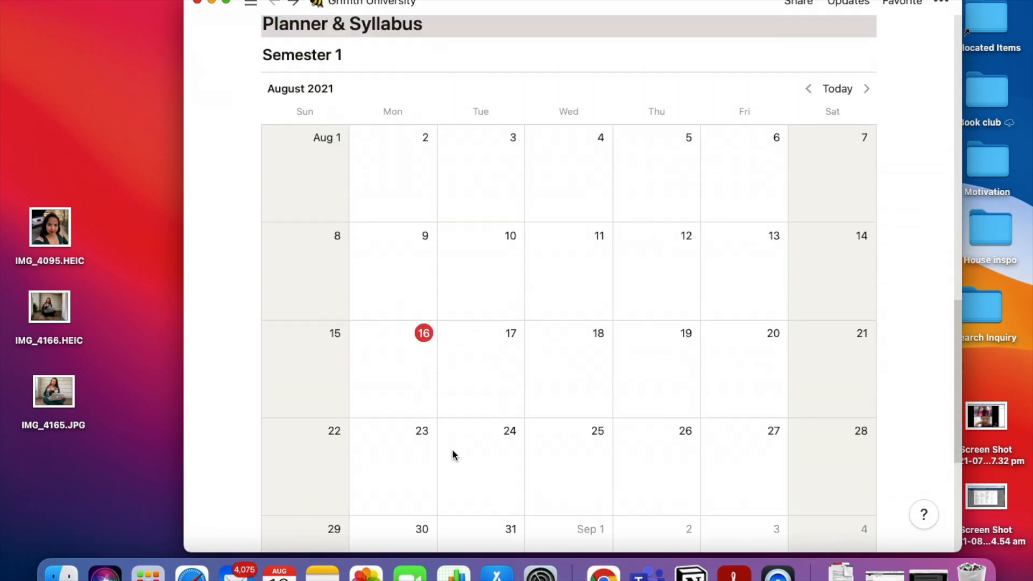
Create a calendar entry titled "Team Meeting" on August 17, 2021.
{"action": "scroll", "coordinate": [452, 455], "scroll_direction": "up", "scroll_amount": 2}
{"action": "left_click", "coordinate": [448, 393]}
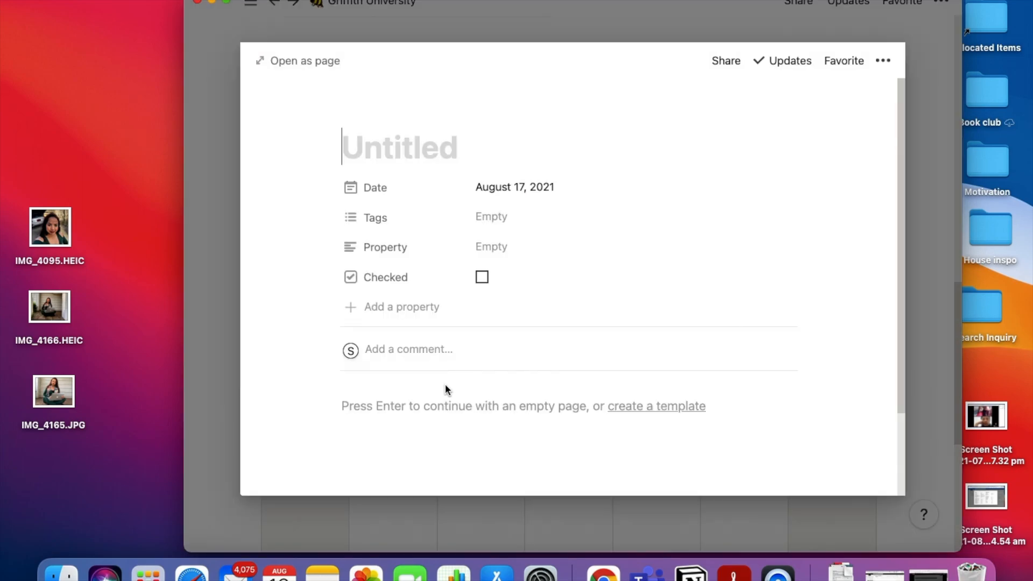
{"action": "type", "text": "Team Meeting"}
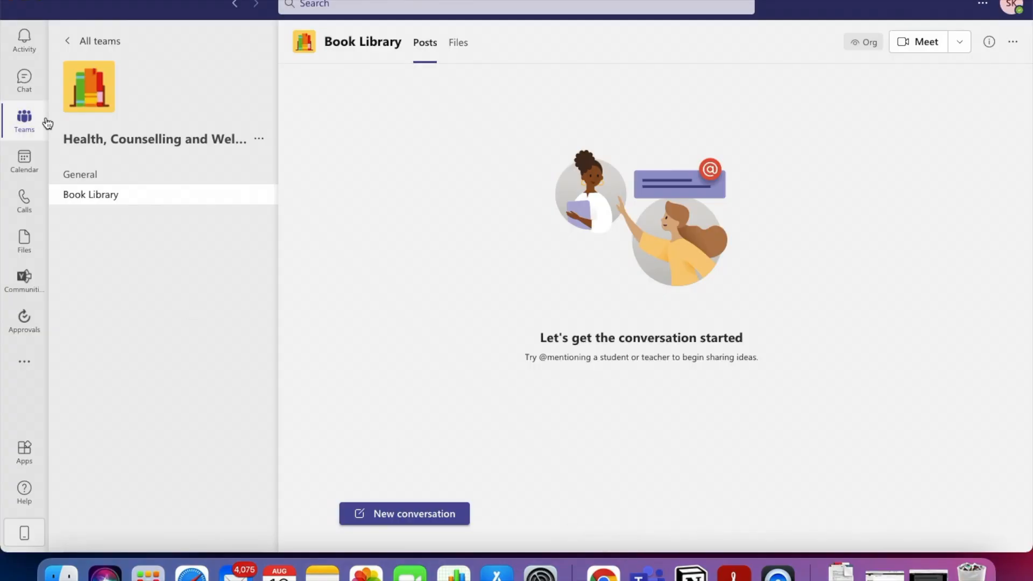
In Microsoft Teams, expand the Week 4 Notices post, open its Bb Collaborate session link and copy the web address.
{"action": "left_click", "coordinate": [38, 119]}
{"action": "left_click", "coordinate": [27, 47]}
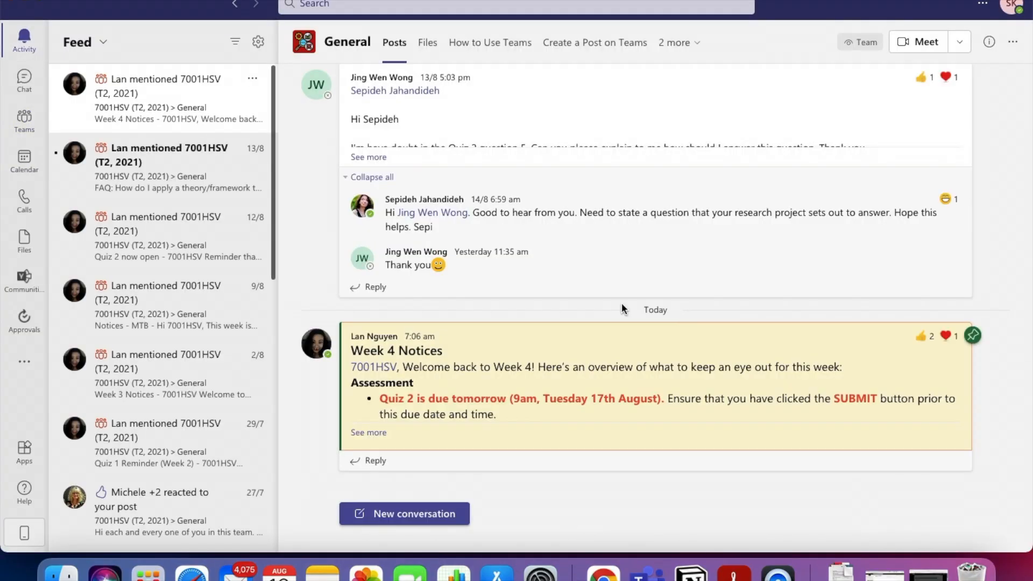
{"action": "left_click", "coordinate": [367, 435]}
{"action": "scroll", "coordinate": [371, 430], "scroll_direction": "down", "scroll_amount": 3}
{"action": "left_click", "coordinate": [431, 346]}
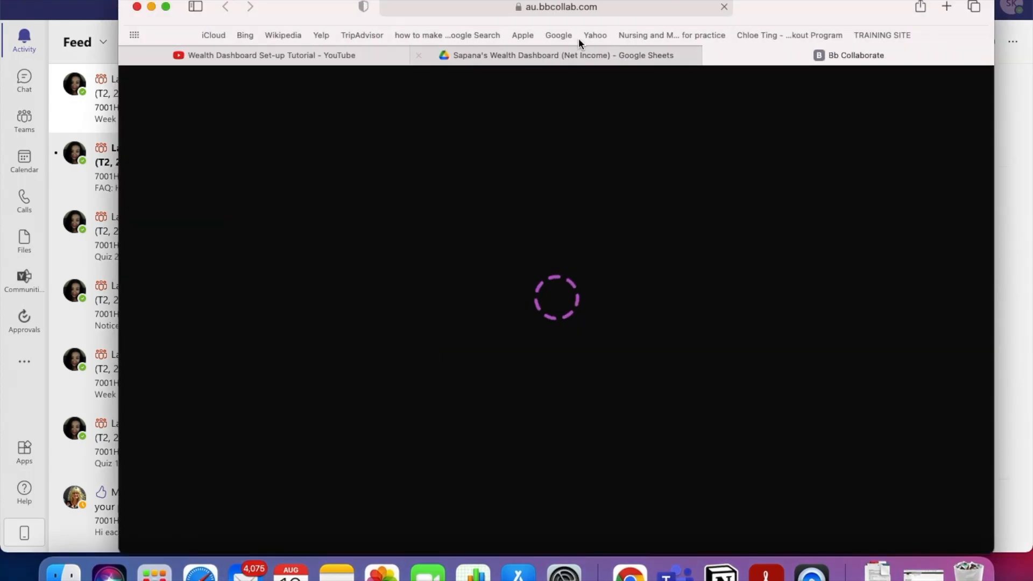
{"action": "left_click", "coordinate": [603, 7]}
{"action": "left_click", "coordinate": [151, 7]}
Switch to Notion and add a URL property containing the copied session link to the Team Meeting entry.
{"action": "left_click", "coordinate": [691, 573]}
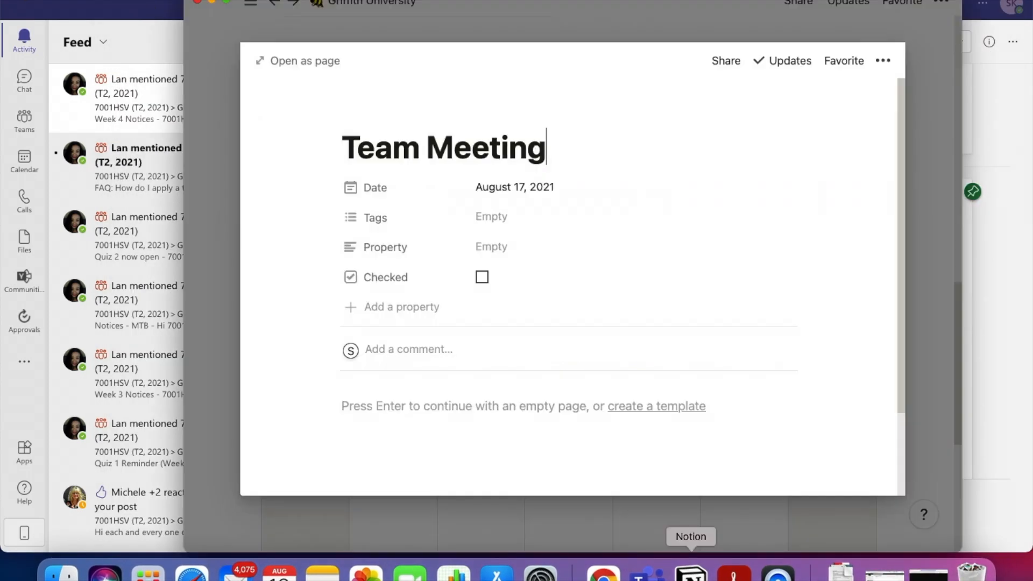
{"action": "left_click", "coordinate": [477, 305]}
{"action": "mouse_move", "coordinate": [430, 426]}
{"action": "mouse_move", "coordinate": [455, 398]}
{"action": "left_click", "coordinate": [544, 396]}
{"action": "left_click", "coordinate": [517, 307]}
{"action": "key", "text": "super+v"}
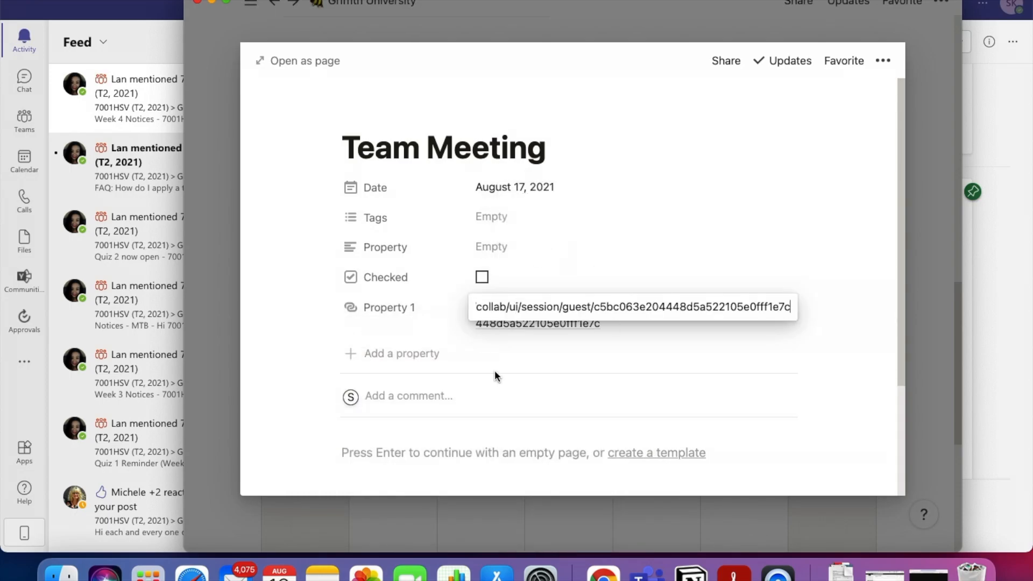
{"action": "key", "text": "Return"}
{"action": "left_click", "coordinate": [212, 177]}
Create a calendar entry titled "Team meeting" on August 24, 2021.
{"action": "scroll", "coordinate": [478, 279], "scroll_direction": "down", "scroll_amount": 3}
{"action": "left_click", "coordinate": [478, 281]}
{"action": "left_click", "coordinate": [189, 333]}
{"action": "left_click", "coordinate": [449, 263]}
{"action": "type", "text": "Tea"}
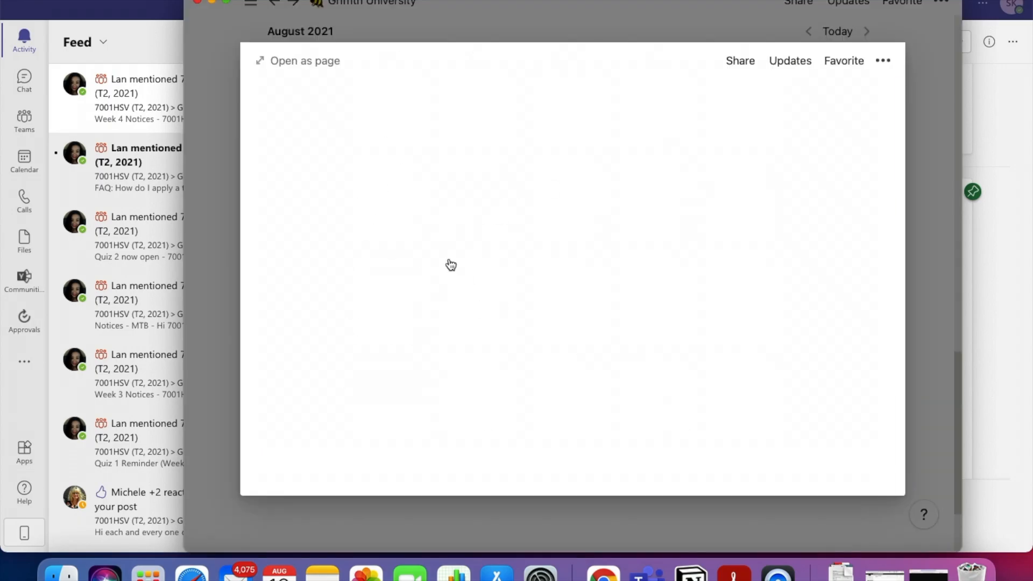
{"action": "type", "text": "m meeting"}
{"action": "key", "text": "Escape"}
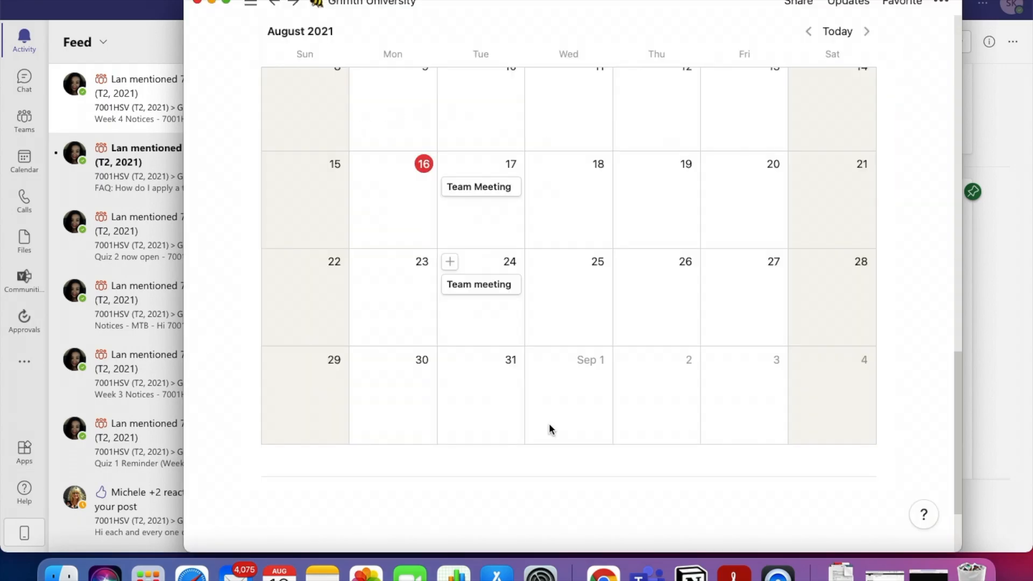
{"action": "scroll", "coordinate": [548, 423], "scroll_direction": "up", "scroll_amount": 7}
{"action": "scroll", "coordinate": [415, 347], "scroll_direction": "down", "scroll_amount": 9}
{"action": "scroll", "coordinate": [414, 341], "scroll_direction": "up", "scroll_amount": 15}
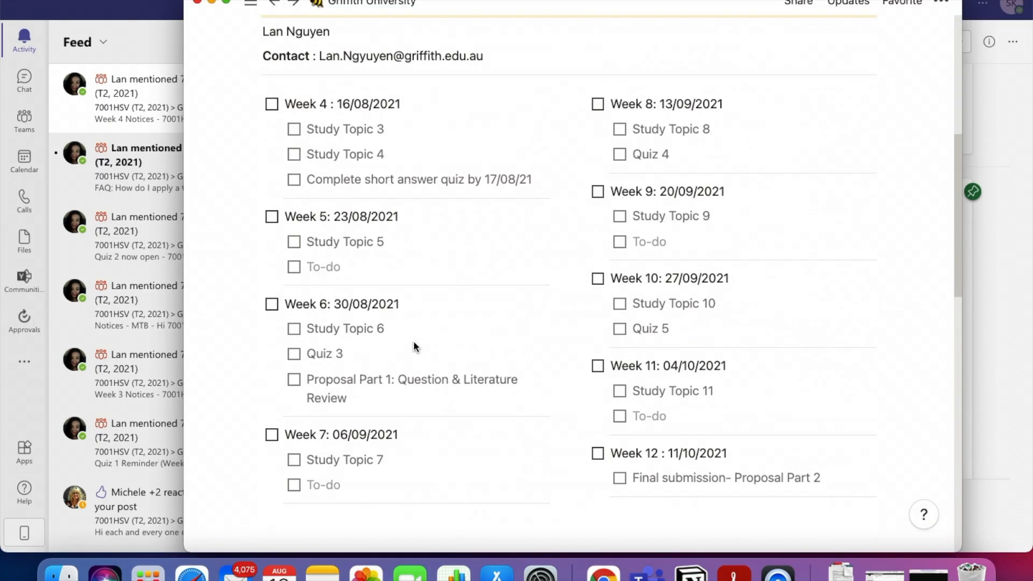
{"action": "scroll", "coordinate": [396, 325], "scroll_direction": "down", "scroll_amount": 2}
{"action": "scroll", "coordinate": [396, 323], "scroll_direction": "down", "scroll_amount": 1}
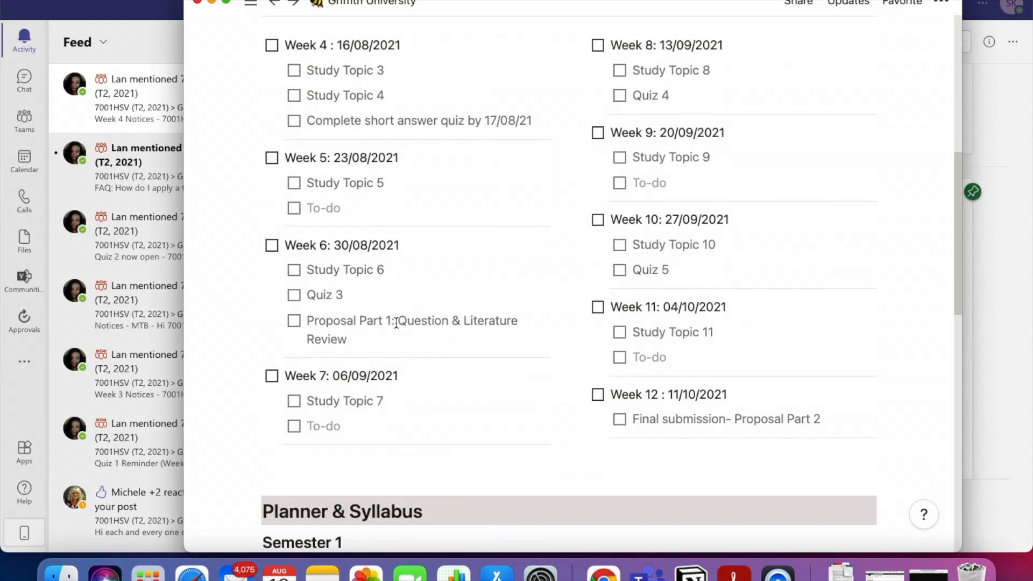